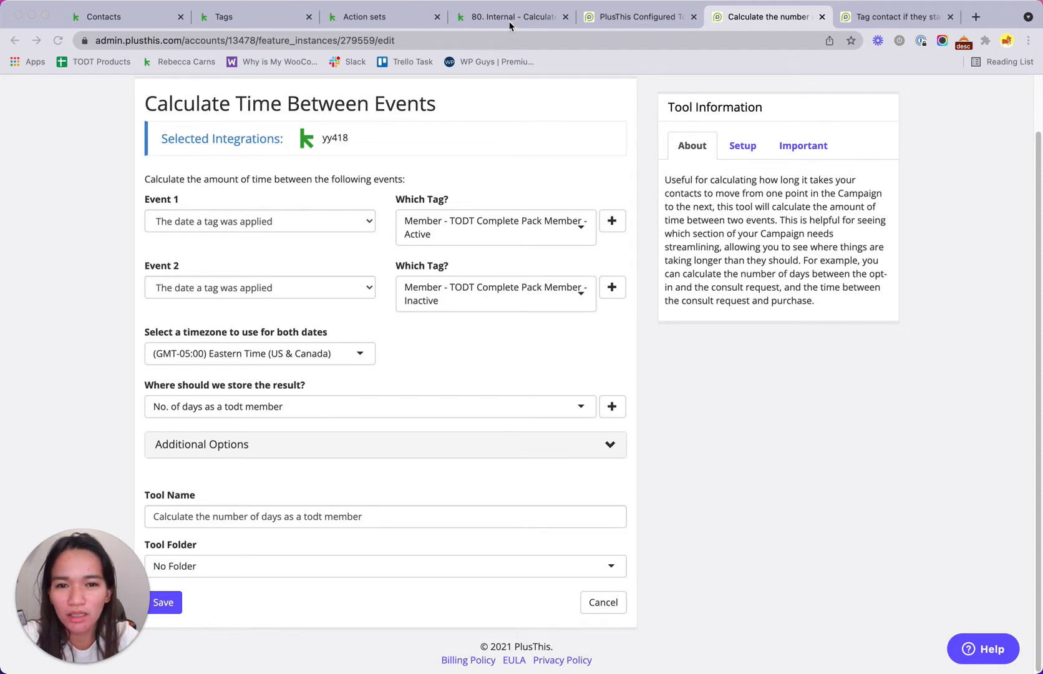
Step: Bring up the Keap tag list, where the 35-days todt member tag counts 1575 people
{"action": "left_click", "coordinate": [278, 21]}
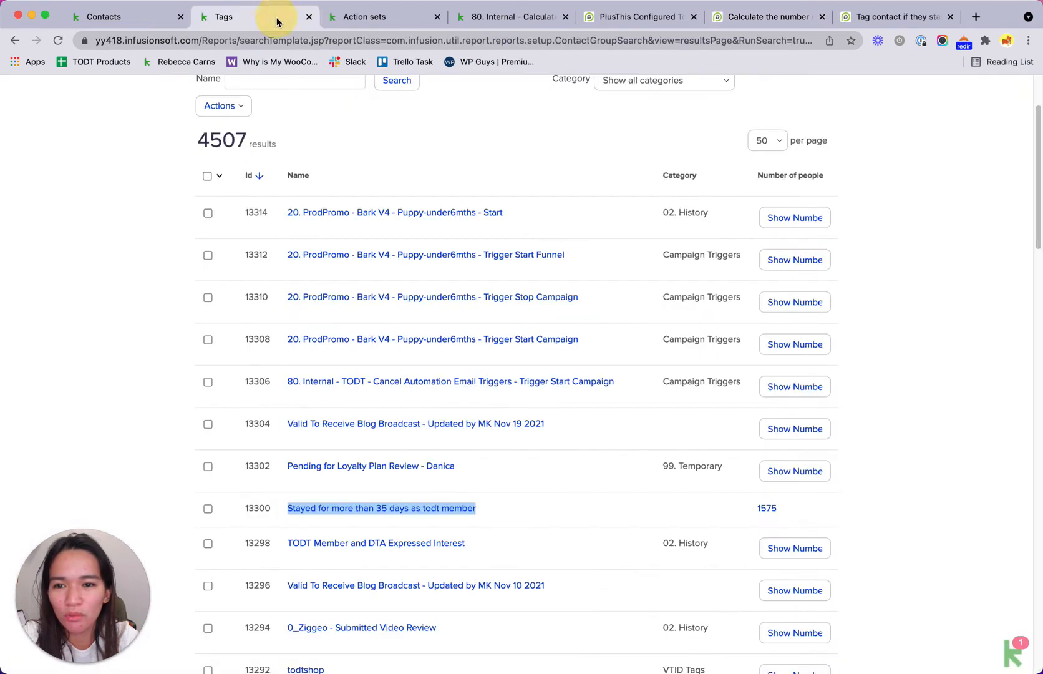
Step: List the 1575 contacts carrying the 'Stayed for more than 35 days as todt member' tag
{"action": "left_click", "coordinate": [767, 509]}
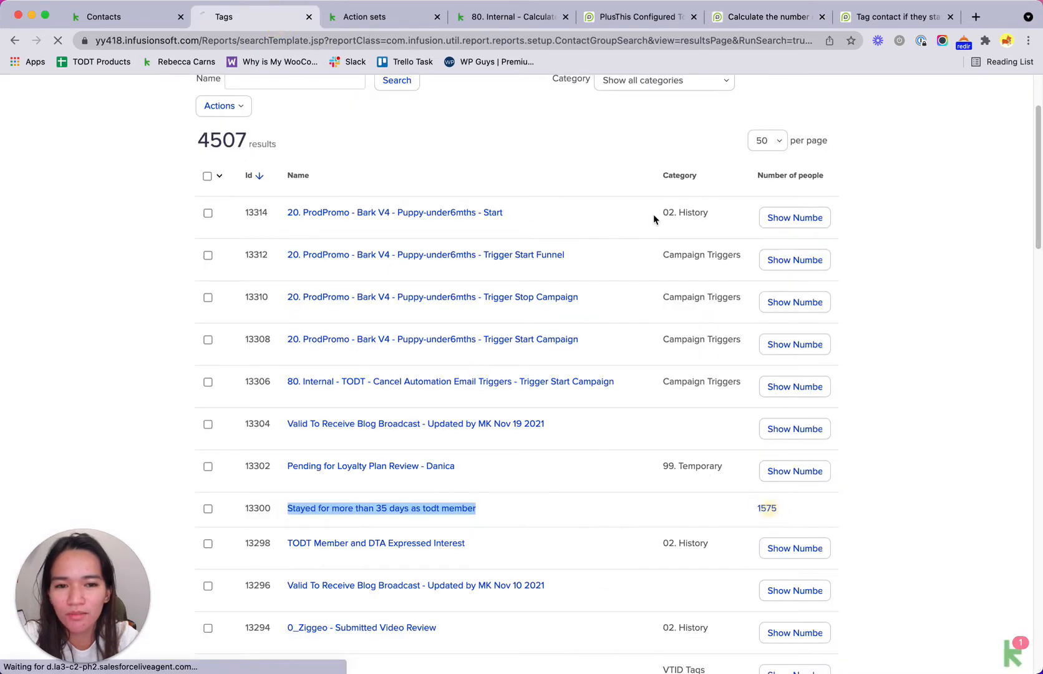
{"action": "left_click", "coordinate": [629, 18]}
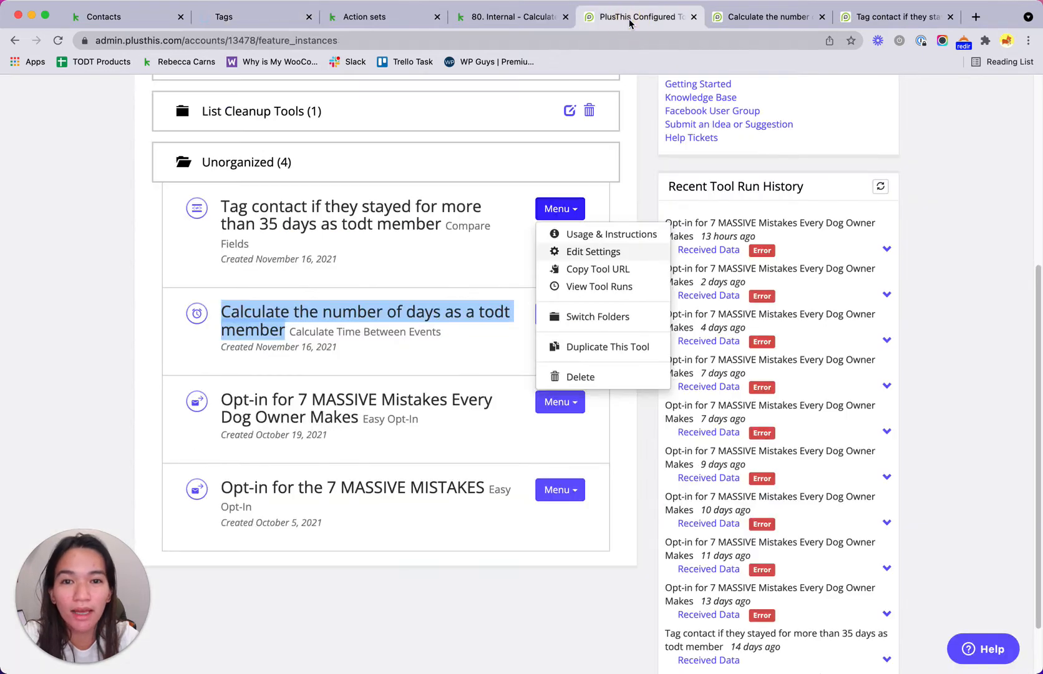
{"action": "left_click", "coordinate": [255, 16]}
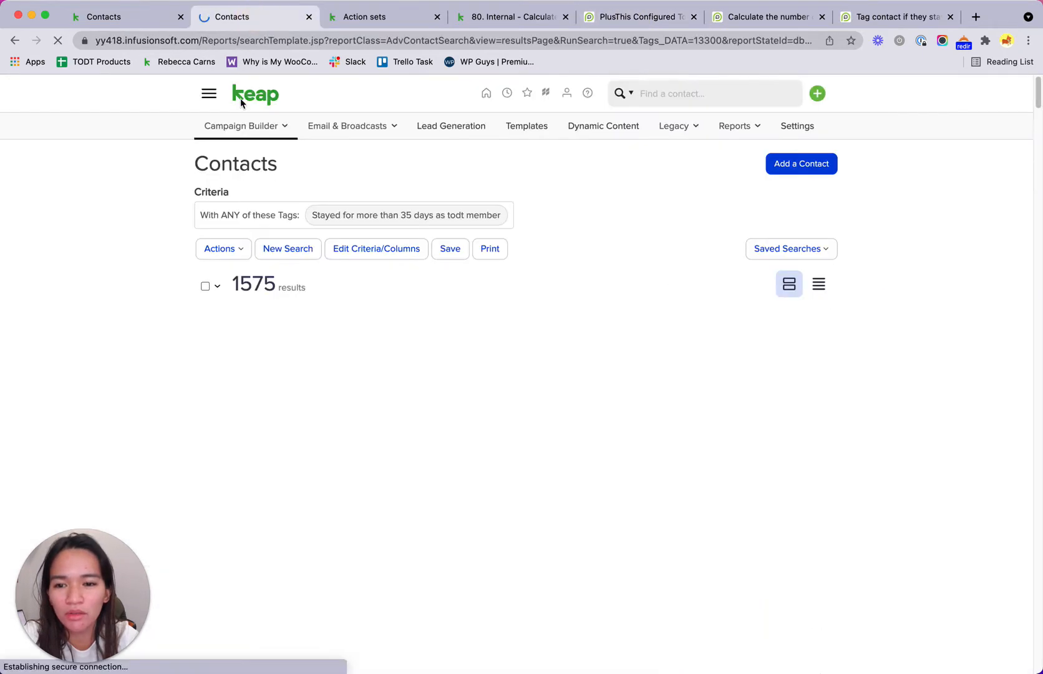
{"action": "left_click", "coordinate": [621, 19]}
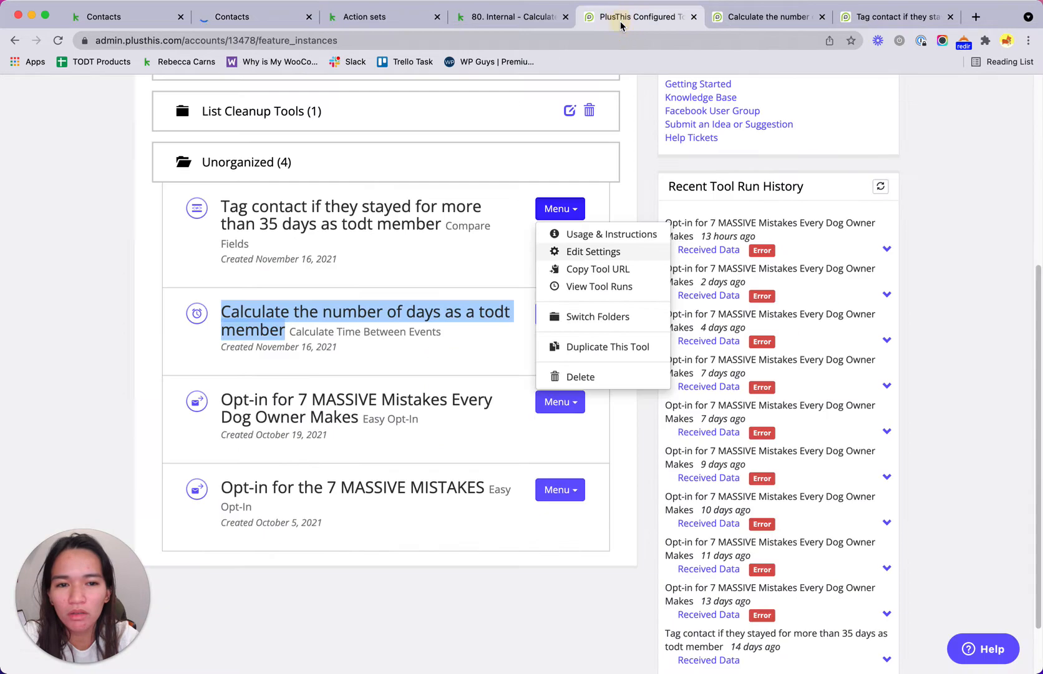
{"action": "left_click", "coordinate": [163, 229]}
Step: Check a tagged contact's Customer Lifetime Value fields: 43 days as a todt member, temp value 35
{"action": "left_click", "coordinate": [235, 19]}
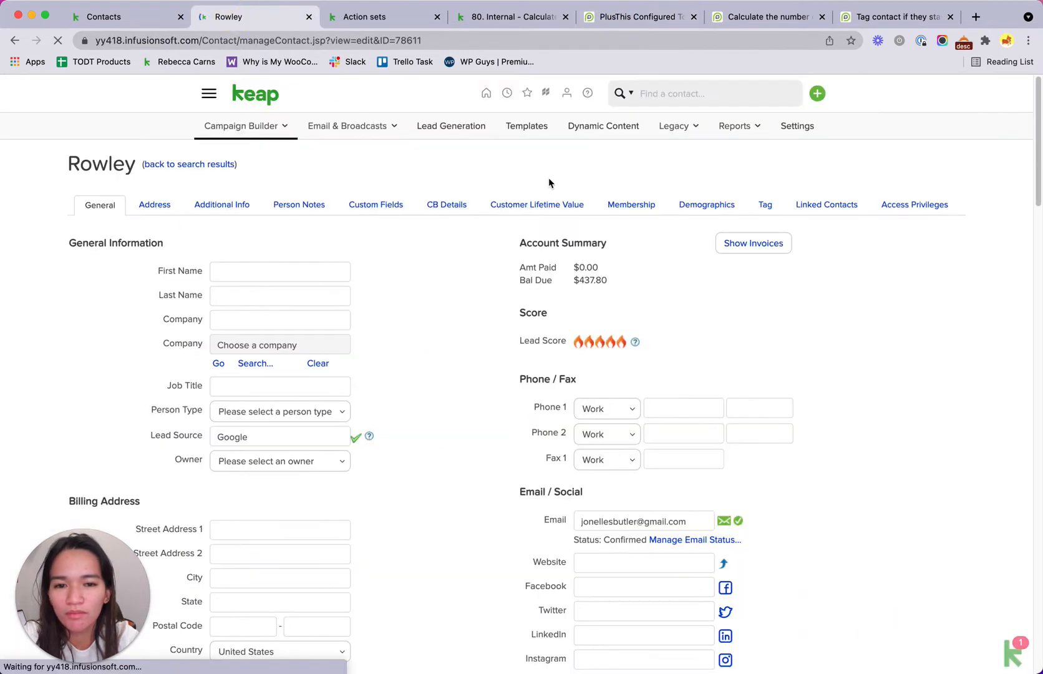
{"action": "left_click", "coordinate": [544, 209]}
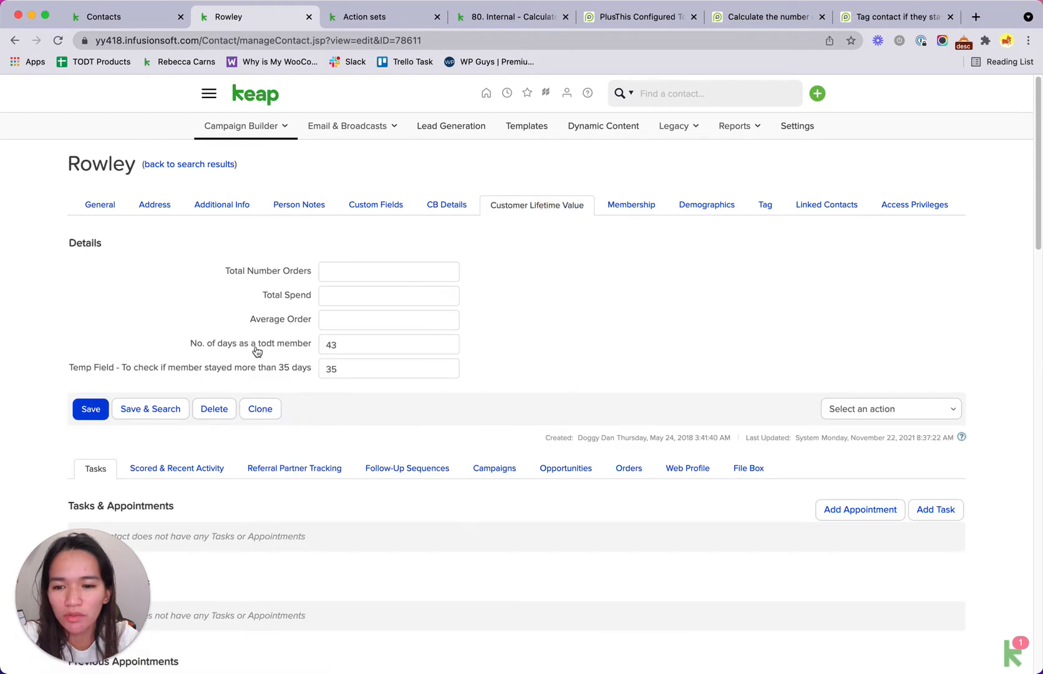
{"action": "left_click", "coordinate": [331, 345]}
{"action": "double_click", "coordinate": [331, 344]}
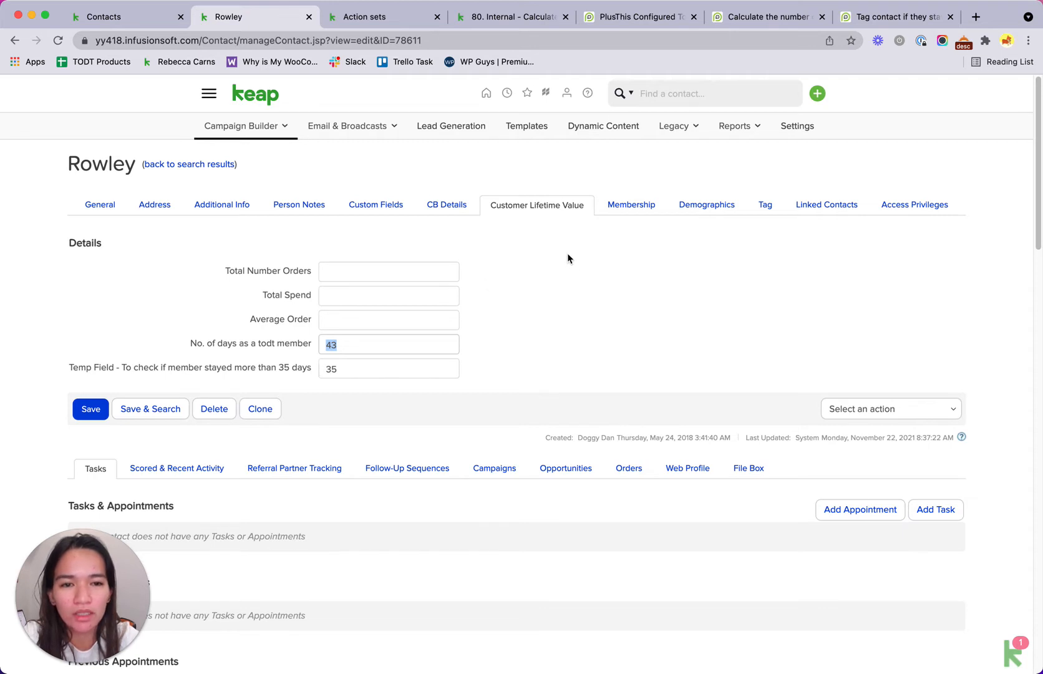
{"action": "left_click", "coordinate": [652, 25]}
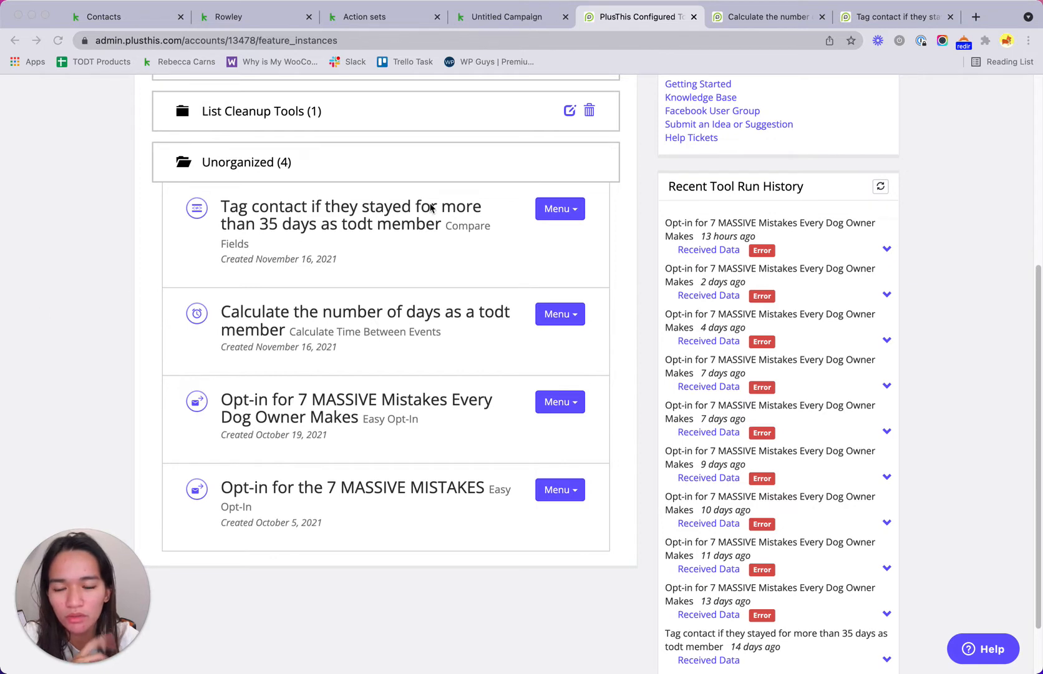
Step: Find the tool titles in the Unorganized folder and open the 'Calculate the number of days as a todt member' tool
{"action": "scroll", "coordinate": [583, 233], "scroll_direction": "up", "scroll_amount": 2}
{"action": "scroll", "coordinate": [583, 234], "scroll_direction": "up", "scroll_amount": 2}
{"action": "scroll", "coordinate": [582, 233], "scroll_direction": "down", "scroll_amount": 4}
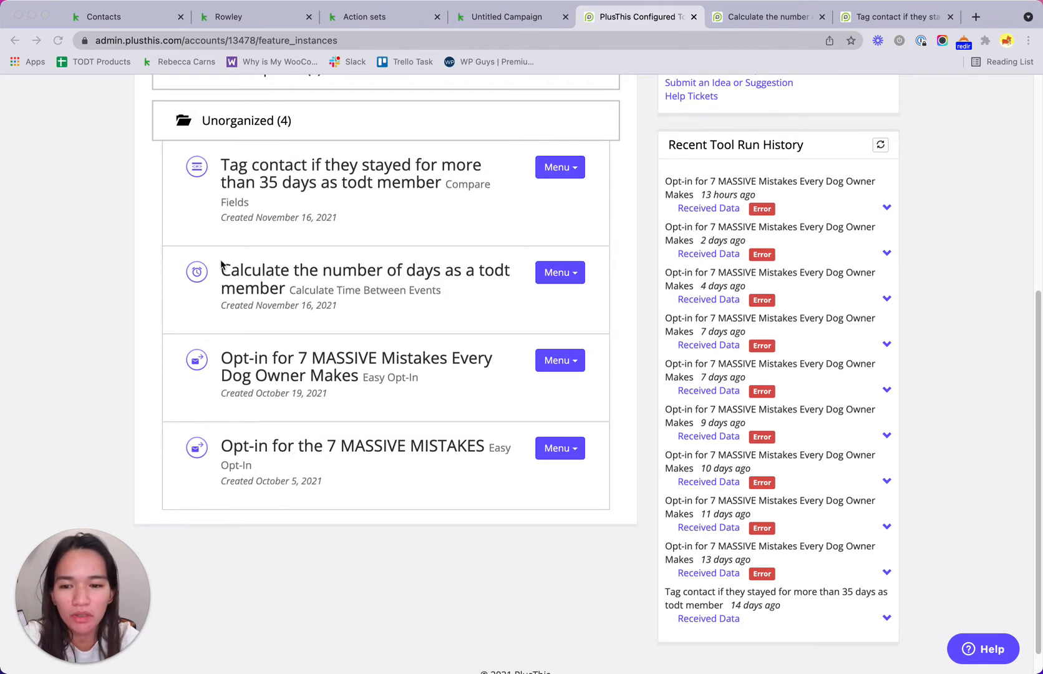
{"action": "left_click", "coordinate": [251, 268]}
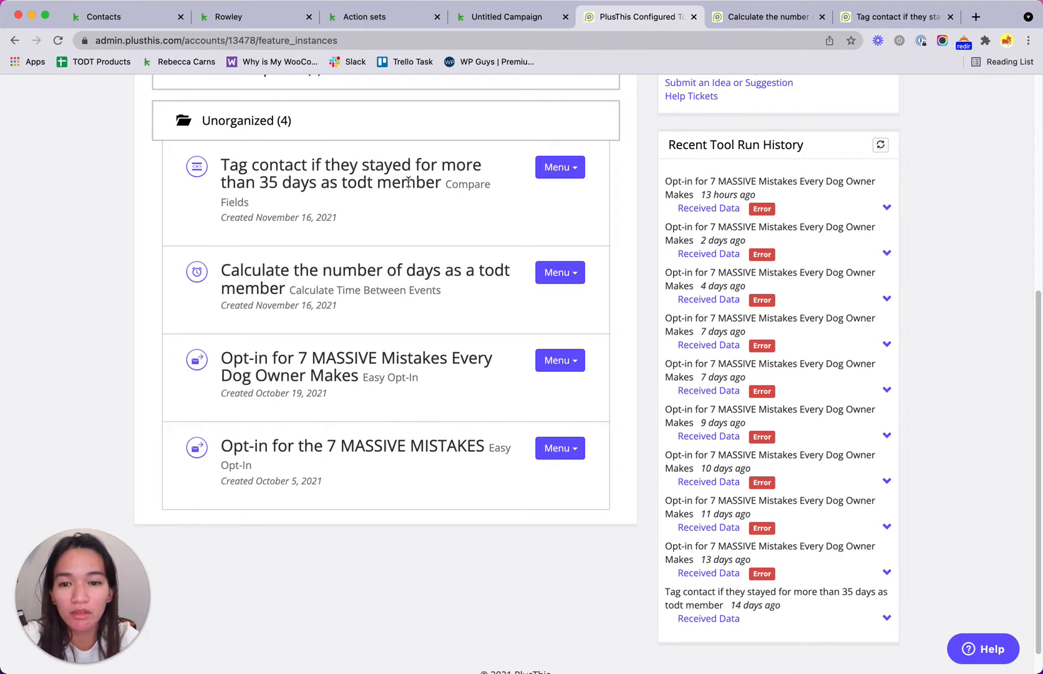
{"action": "left_click_drag", "start_coordinate": [442, 184], "coordinate": [230, 169]}
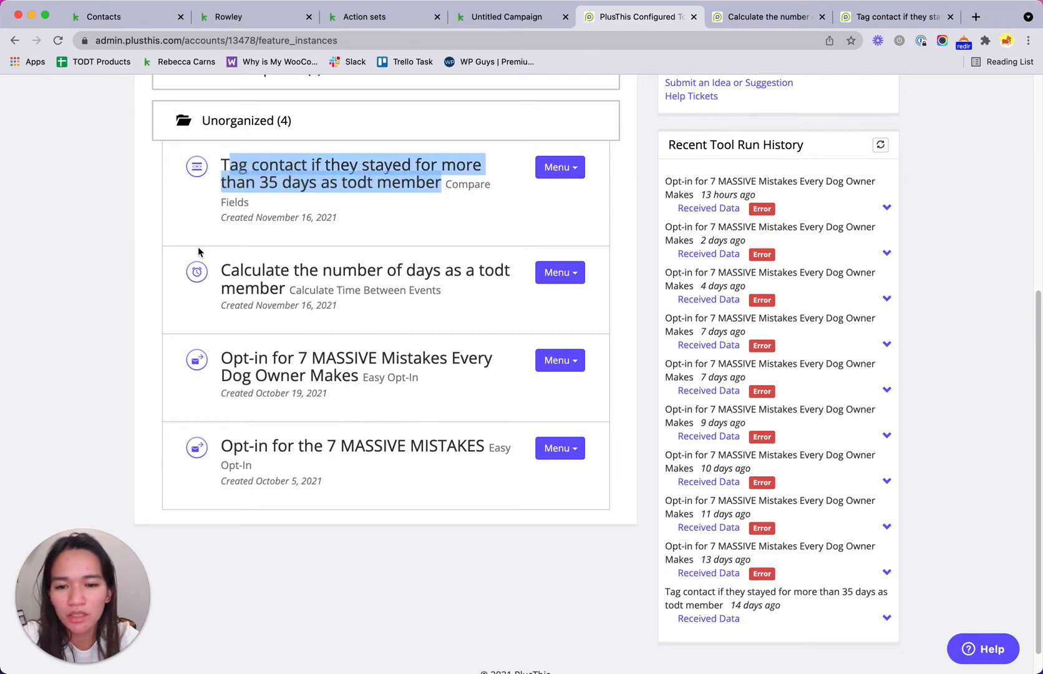
{"action": "left_click", "coordinate": [738, 20]}
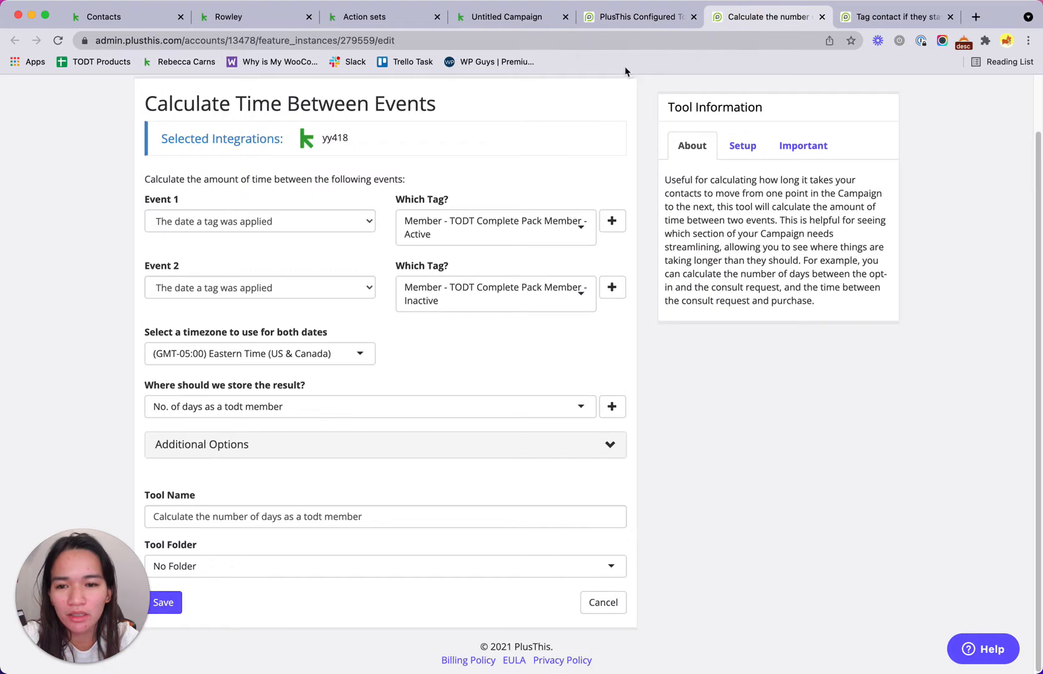
{"action": "scroll", "coordinate": [340, 388], "scroll_direction": "up", "scroll_amount": 2}
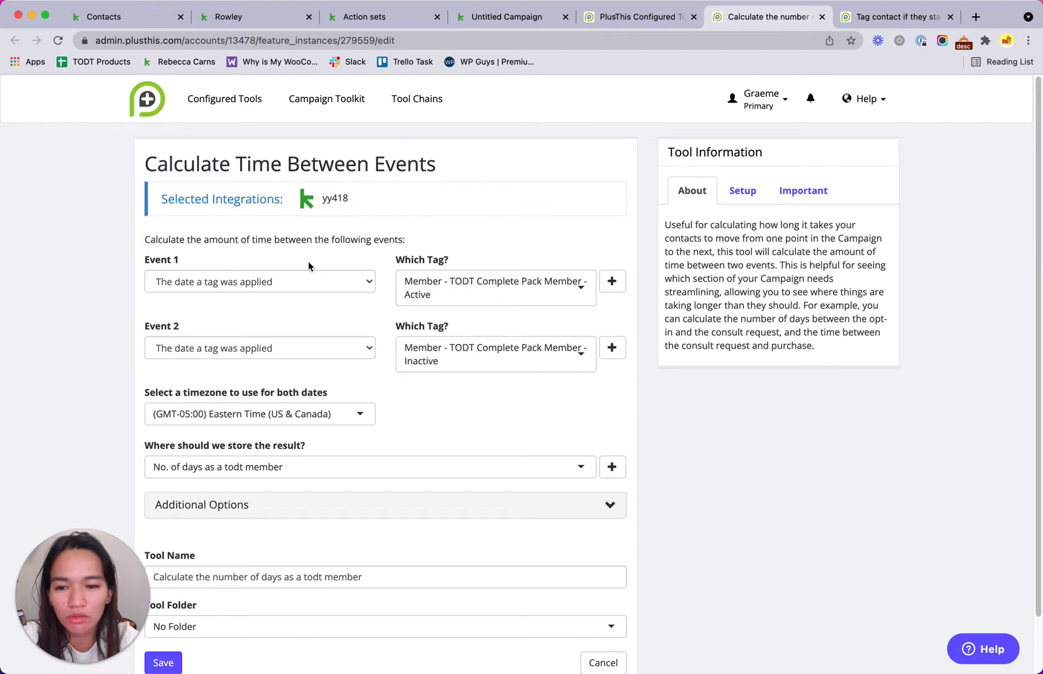
{"action": "left_click", "coordinate": [272, 283]}
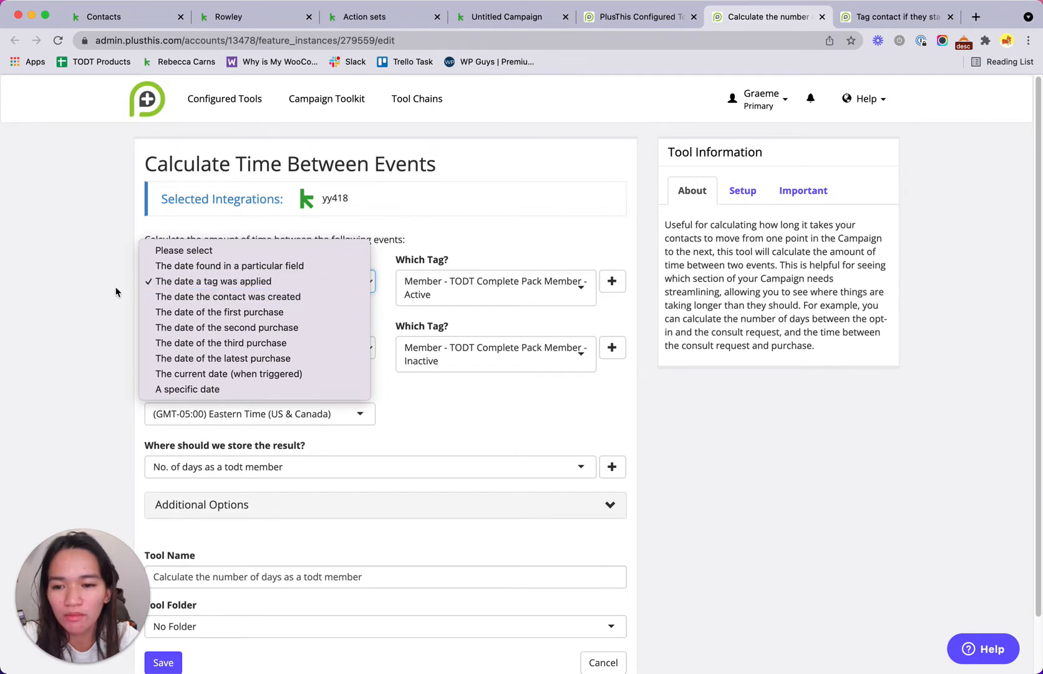
{"action": "left_click", "coordinate": [464, 221]}
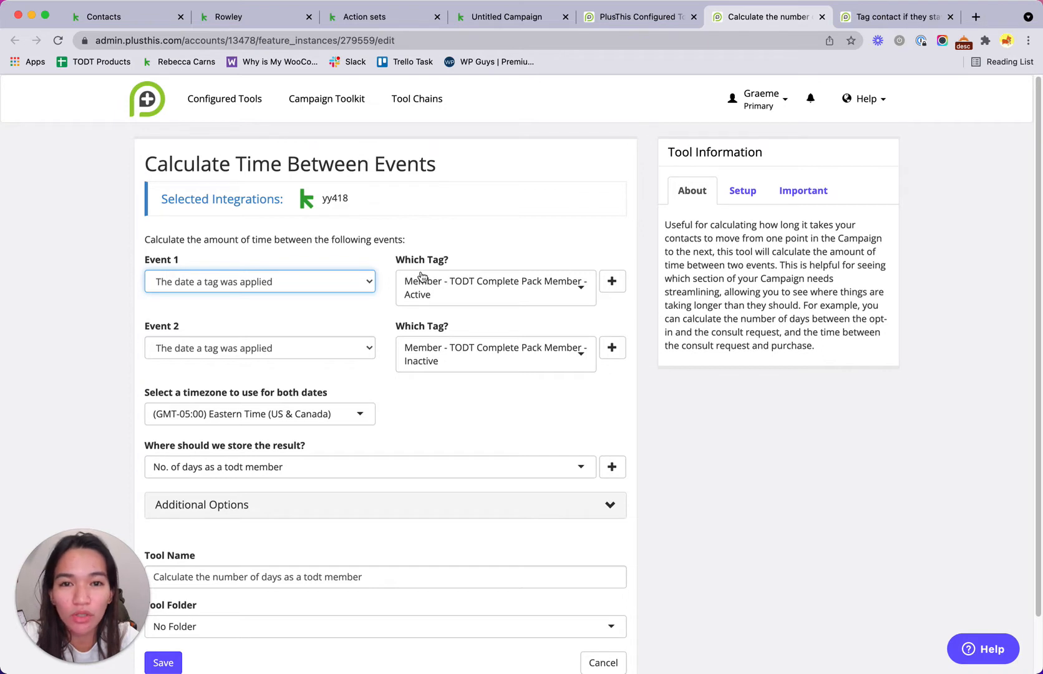
{"action": "left_click", "coordinate": [246, 302]}
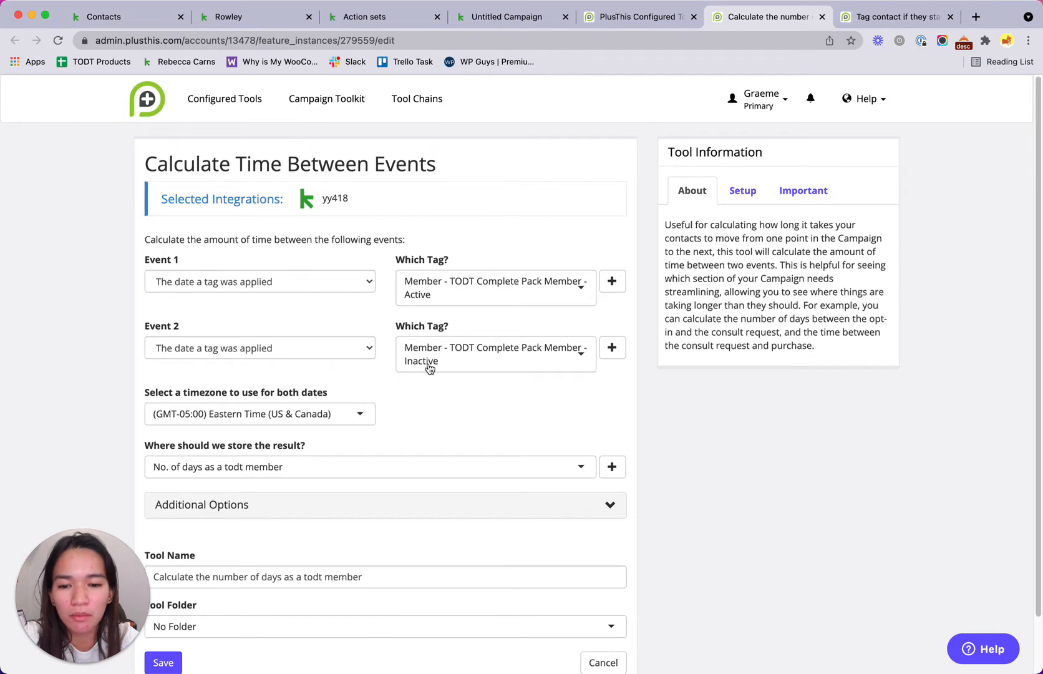
{"action": "scroll", "coordinate": [457, 348], "scroll_direction": "down", "scroll_amount": 2}
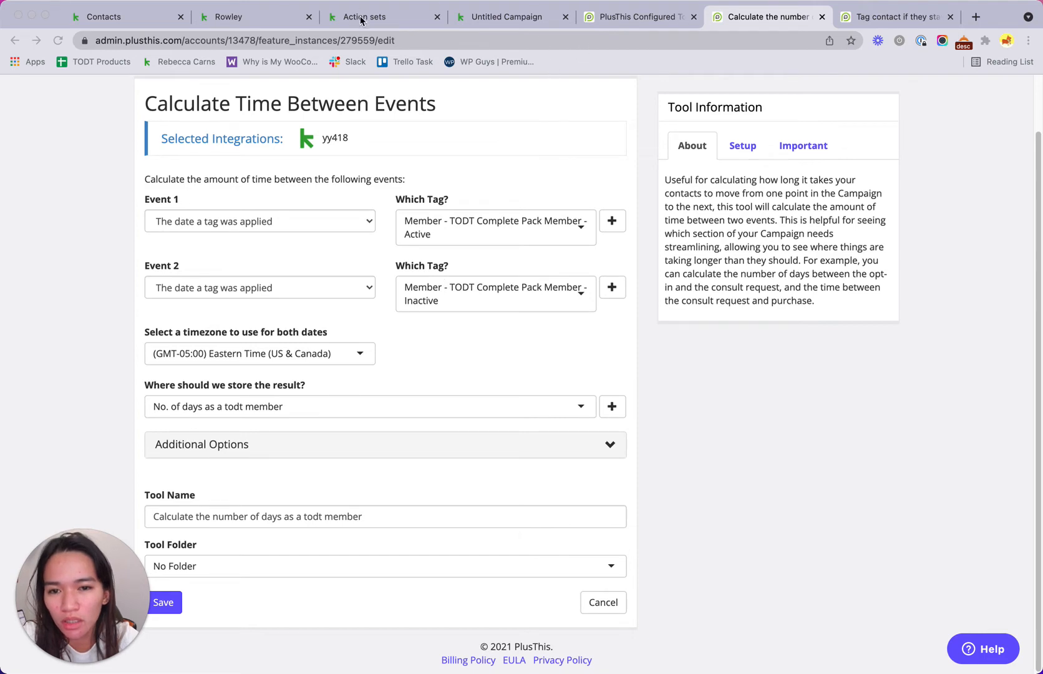
{"action": "left_click", "coordinate": [224, 24]}
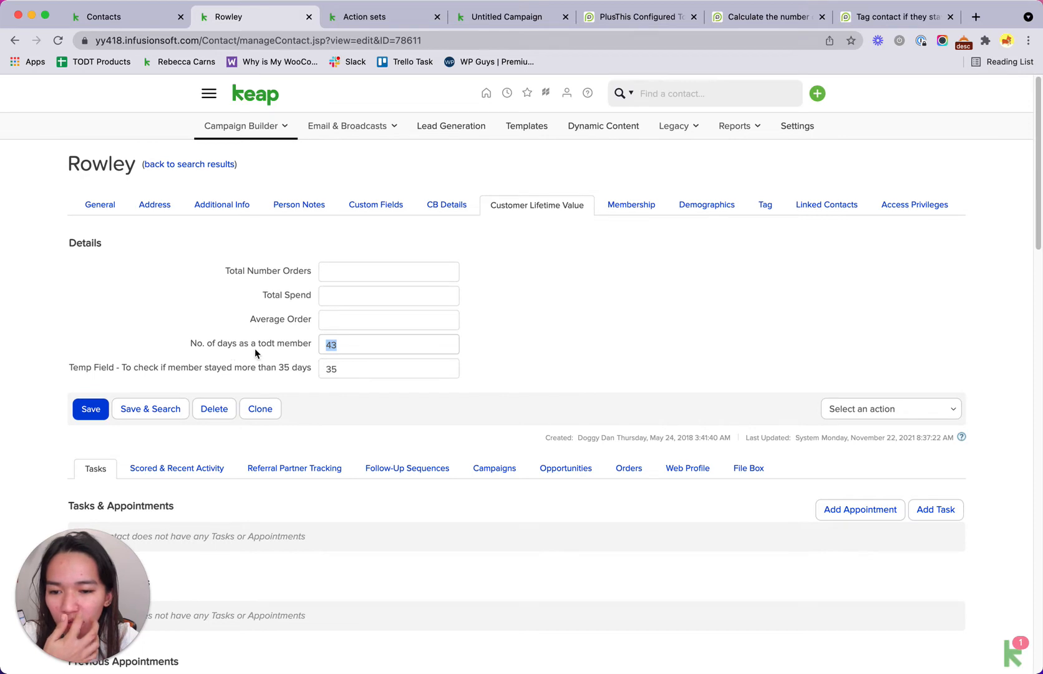
{"action": "left_click", "coordinate": [741, 19]}
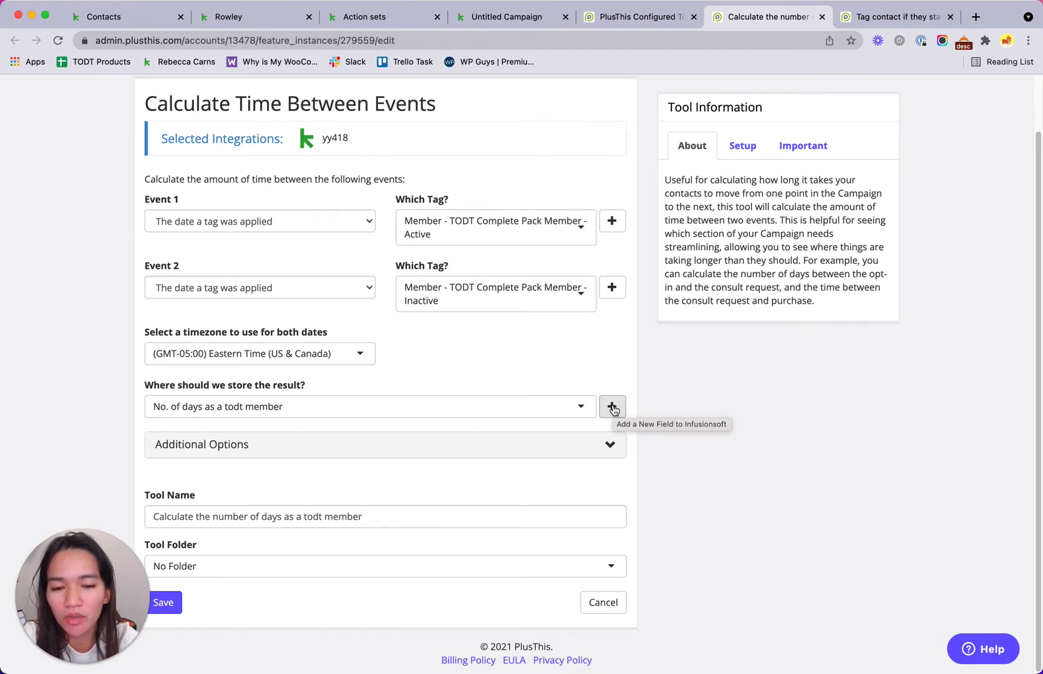
Step: Confirm the result goes to No. of days as a todt member, measured in Days without rounding
{"action": "left_click", "coordinate": [553, 410]}
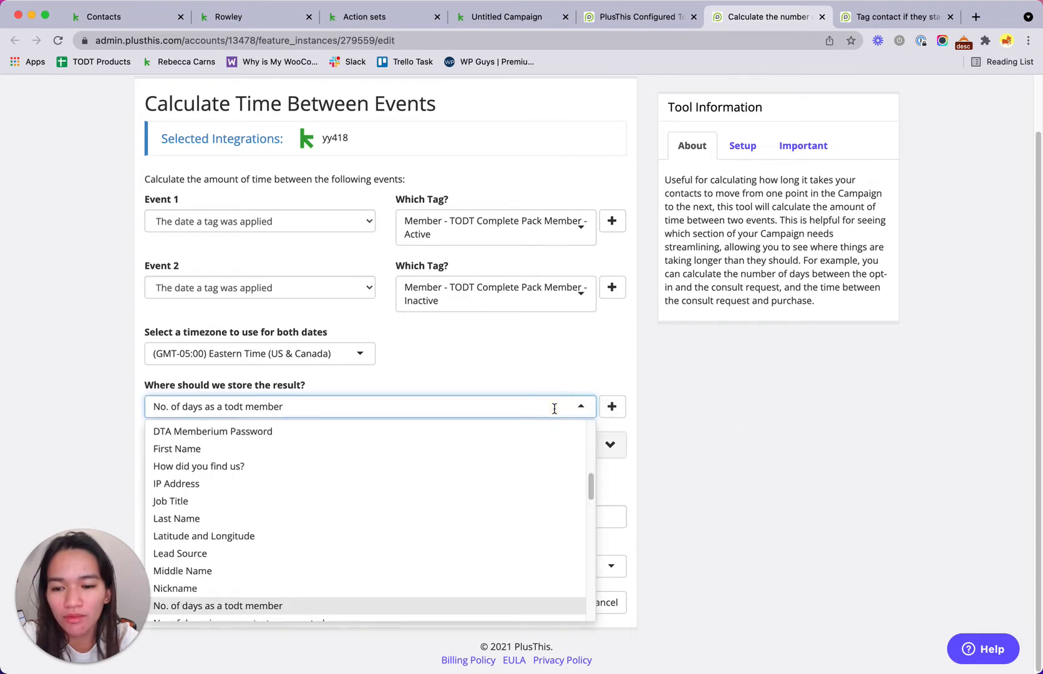
{"action": "left_click", "coordinate": [659, 416]}
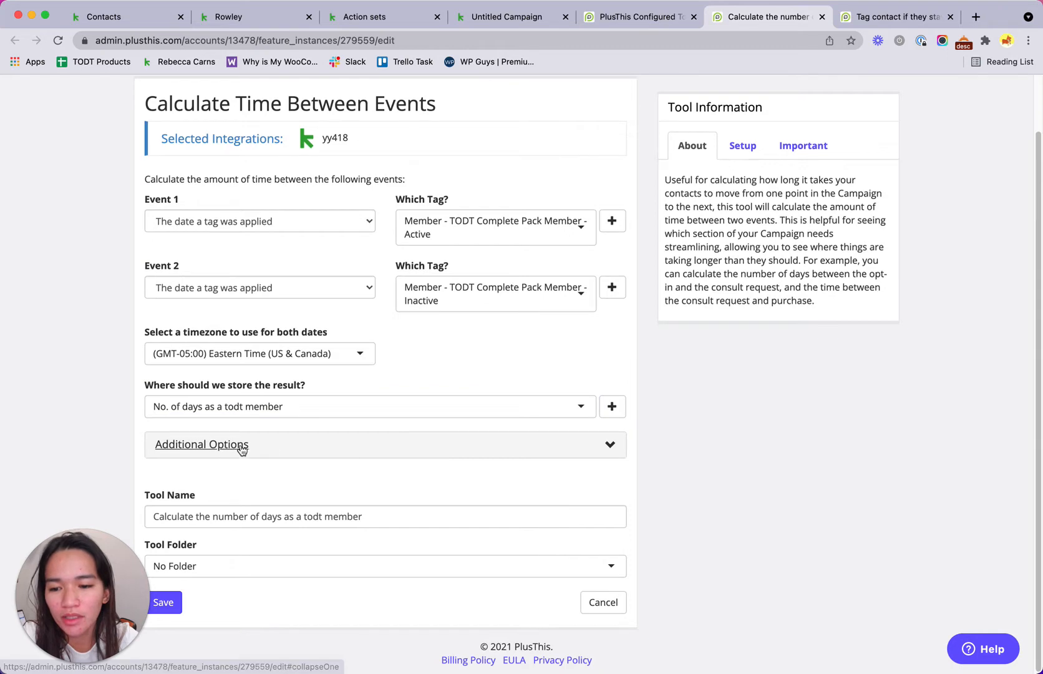
{"action": "left_click", "coordinate": [491, 447]}
{"action": "scroll", "coordinate": [737, 351], "scroll_direction": "down", "scroll_amount": 3}
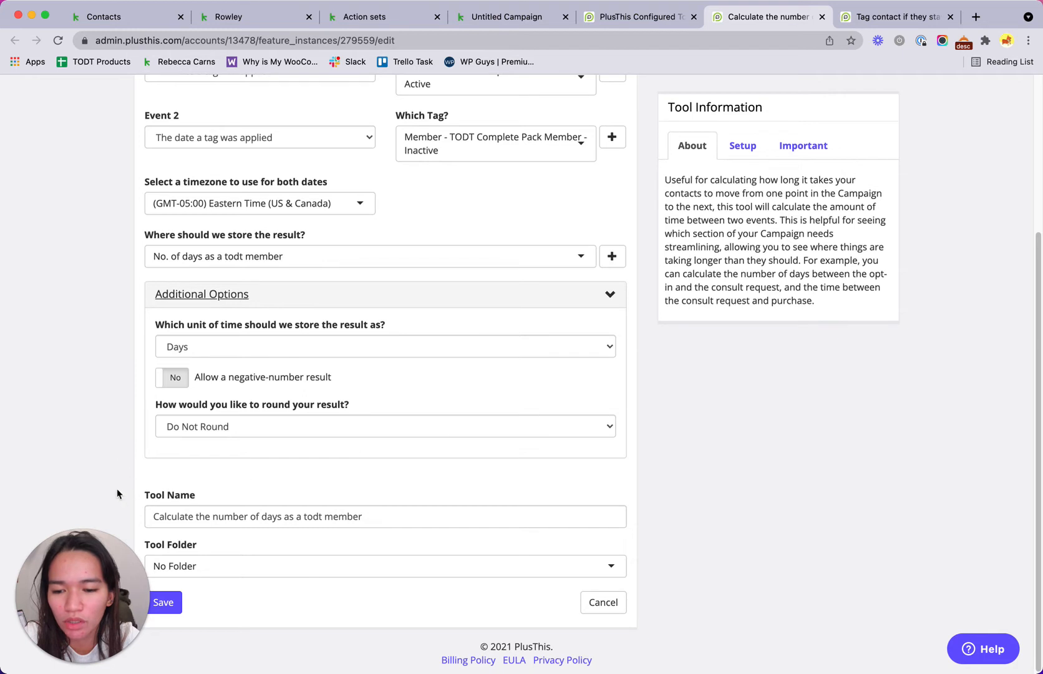
{"action": "left_click", "coordinate": [445, 299]}
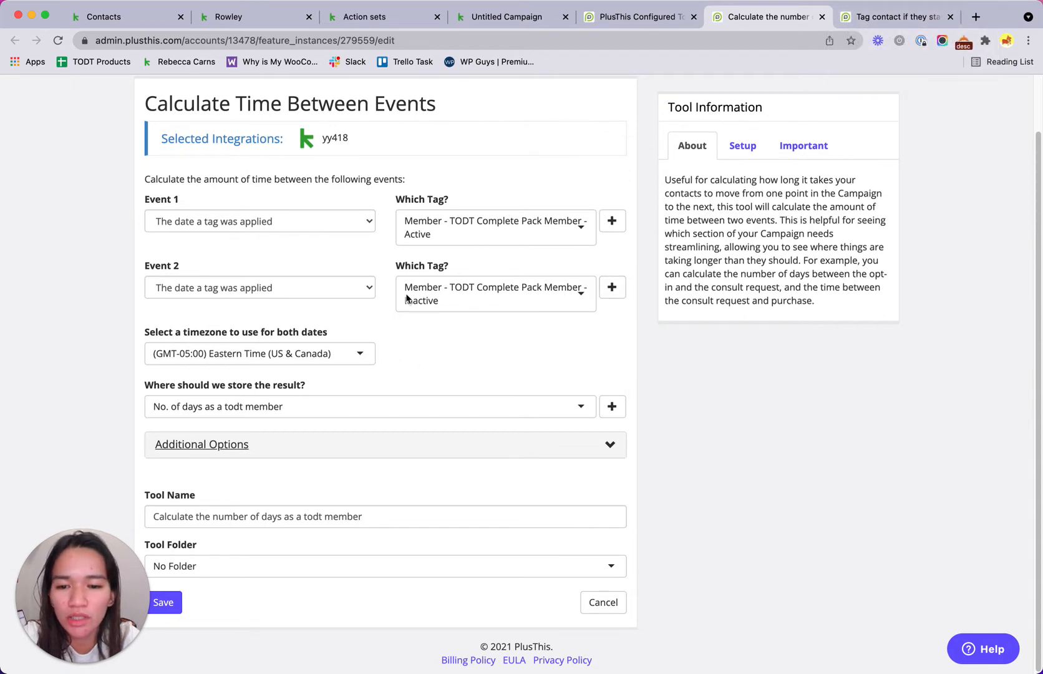
{"action": "left_click", "coordinate": [259, 18]}
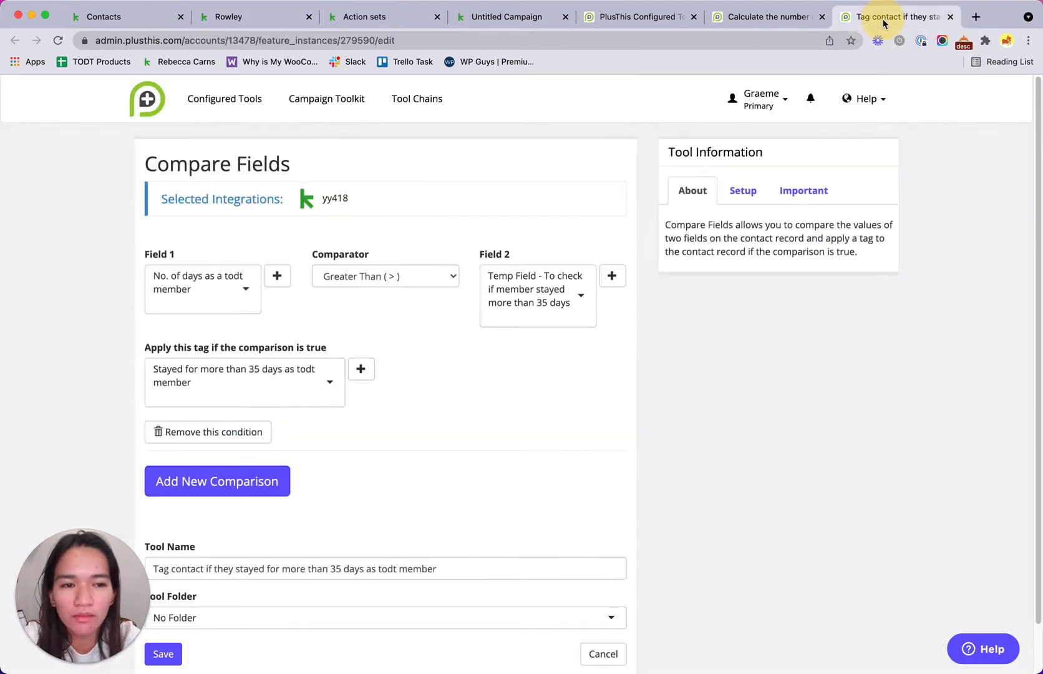
Step: Check the Compare Fields rule (No. of days as a todt member > Temp Field) against the contact's values
{"action": "left_click", "coordinate": [883, 20]}
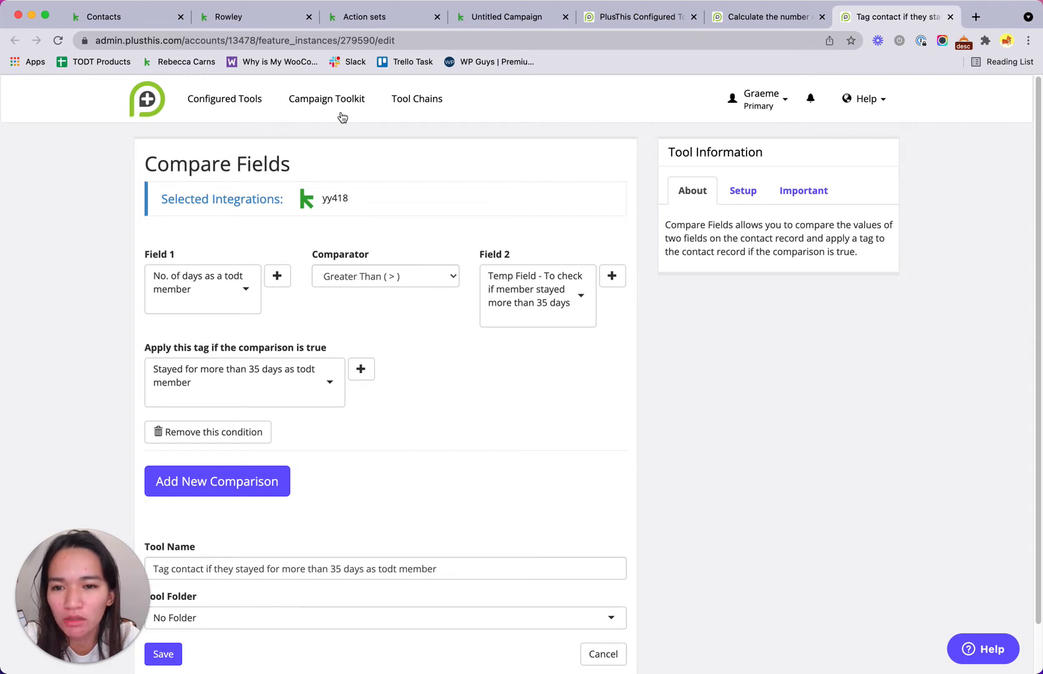
{"action": "left_click", "coordinate": [242, 20]}
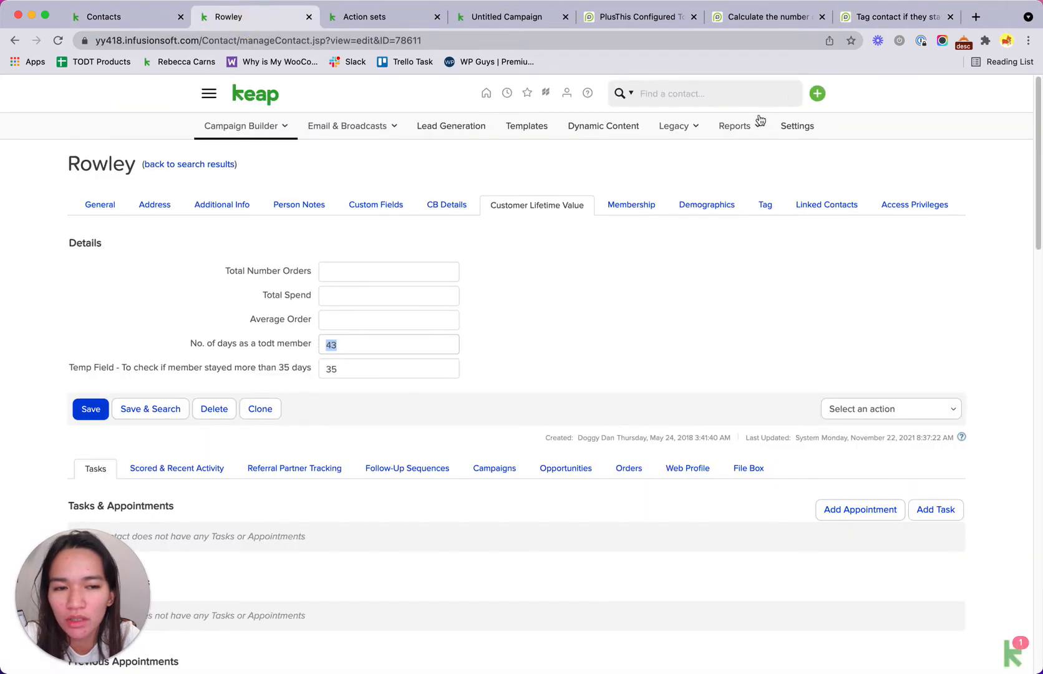
{"action": "left_click", "coordinate": [888, 21]}
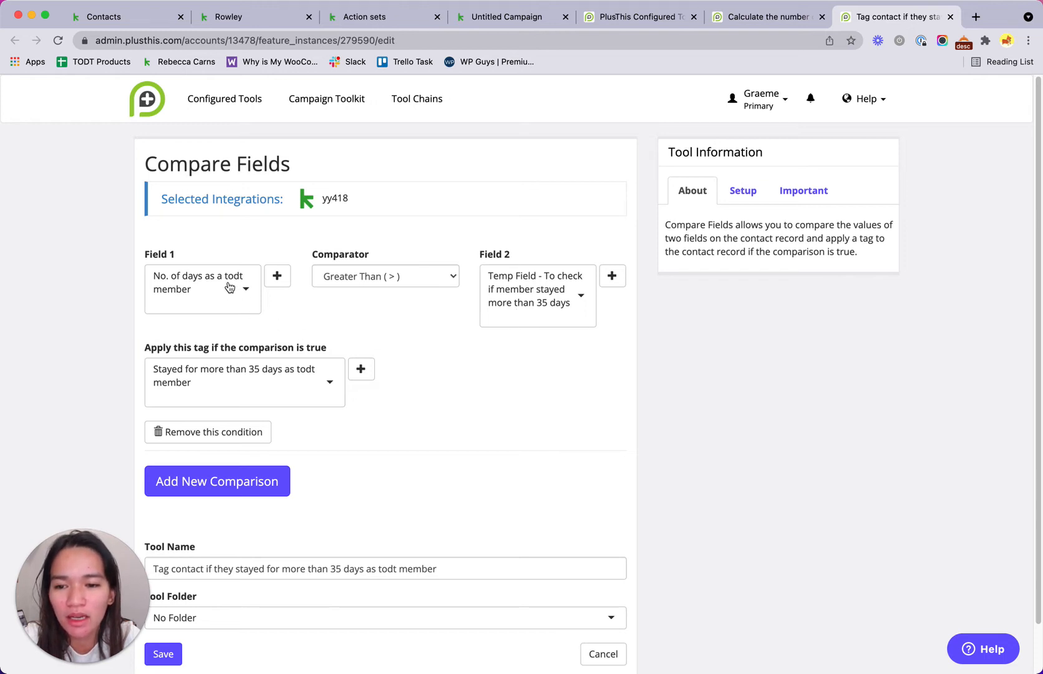
{"action": "left_click", "coordinate": [730, 18]}
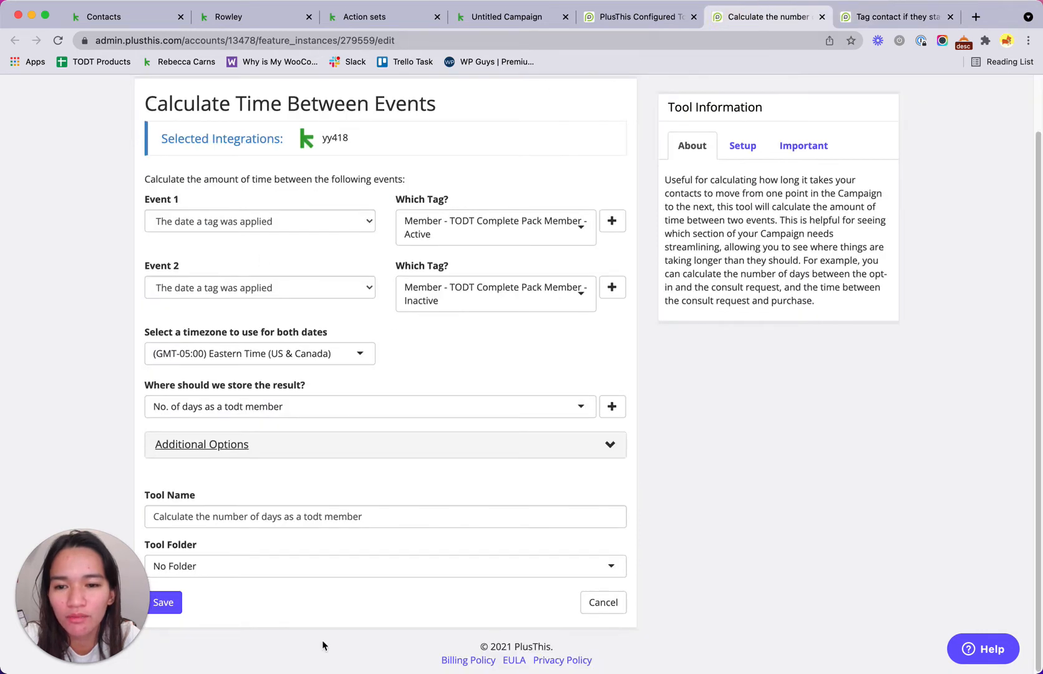
{"action": "left_click", "coordinate": [284, 17]}
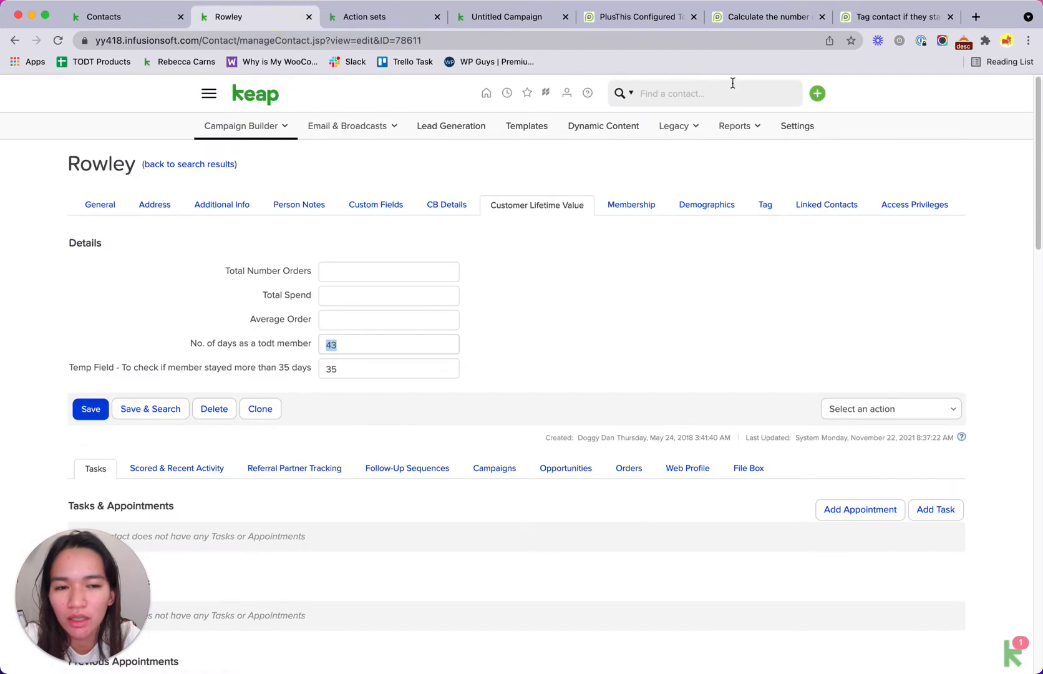
{"action": "left_click", "coordinate": [893, 21]}
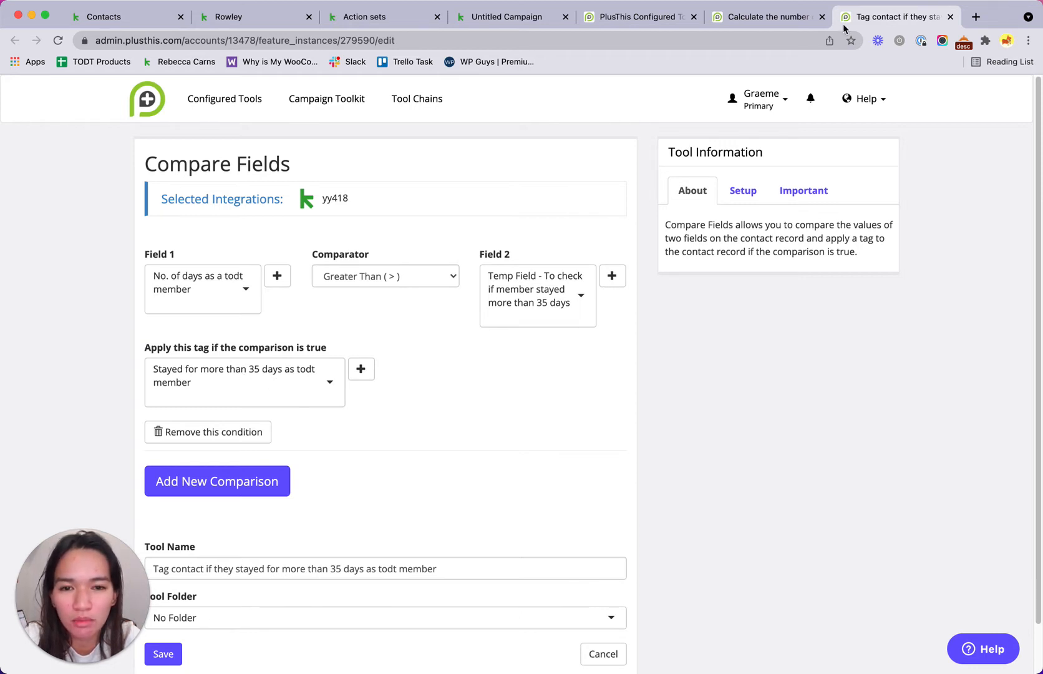
Step: Close the Tag applied setup and add a sequence named 'Calculate the number of days as a todt member'
{"action": "left_click", "coordinate": [540, 19]}
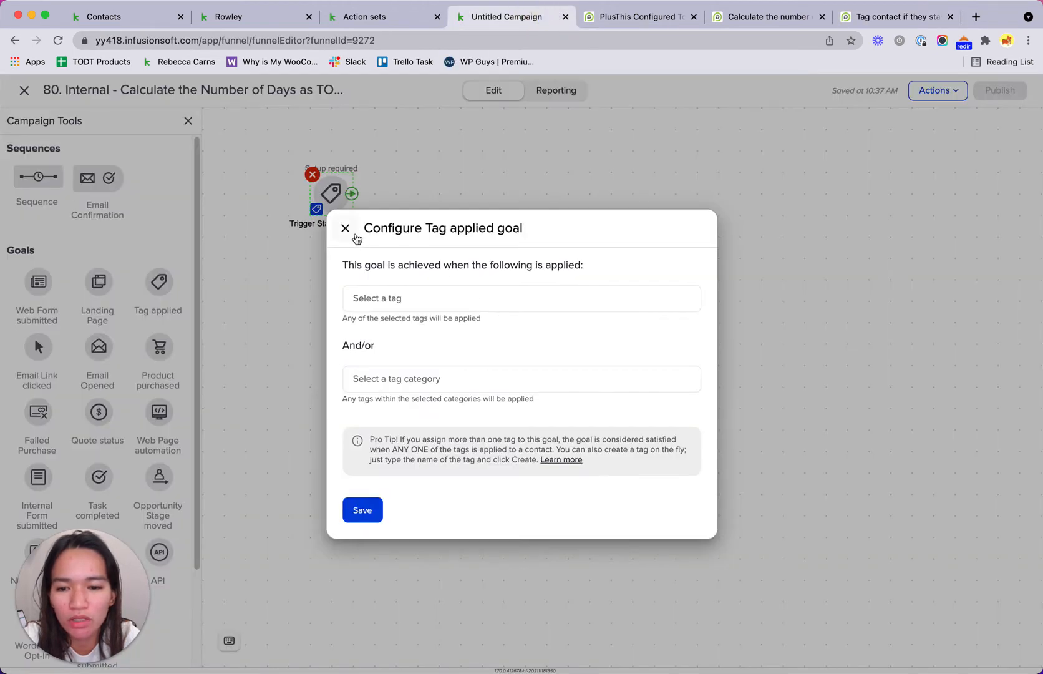
{"action": "left_click", "coordinate": [345, 228]}
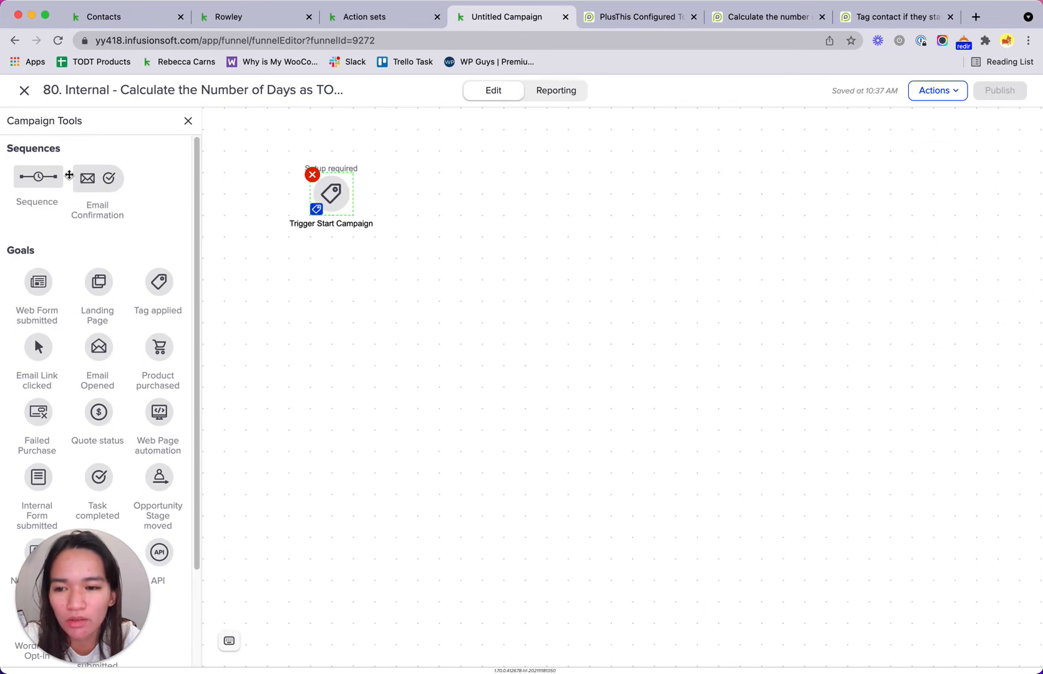
{"action": "left_click_drag", "start_coordinate": [33, 172], "coordinate": [462, 181]}
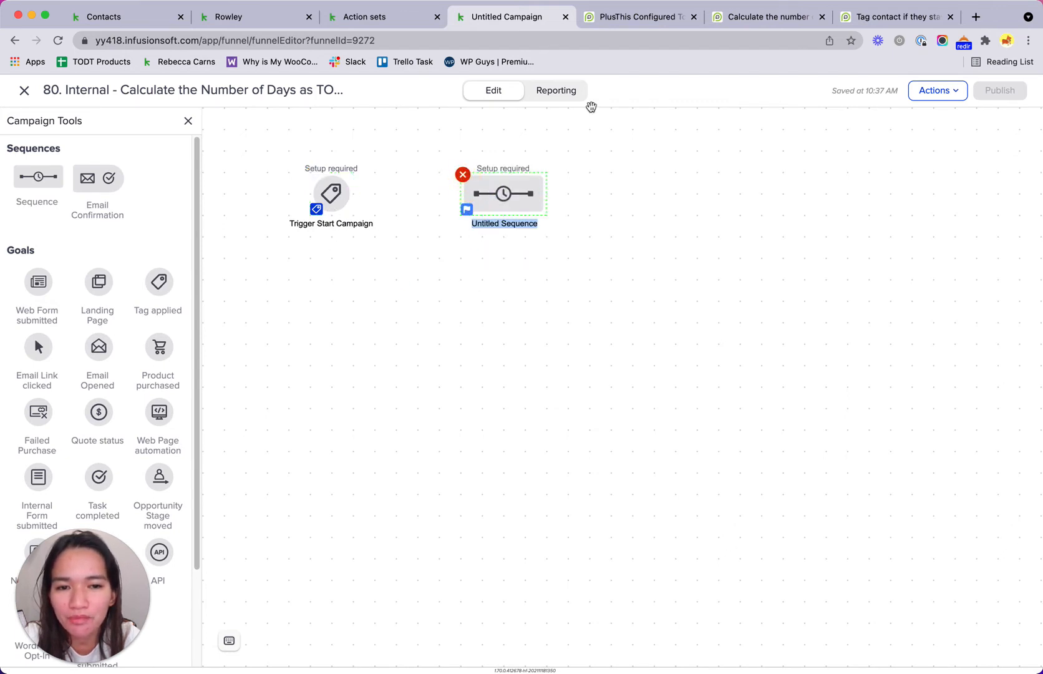
{"action": "left_click", "coordinate": [769, 16]}
{"action": "left_click_drag", "start_coordinate": [444, 110], "coordinate": [294, 105]}
{"action": "left_click", "coordinate": [637, 17]}
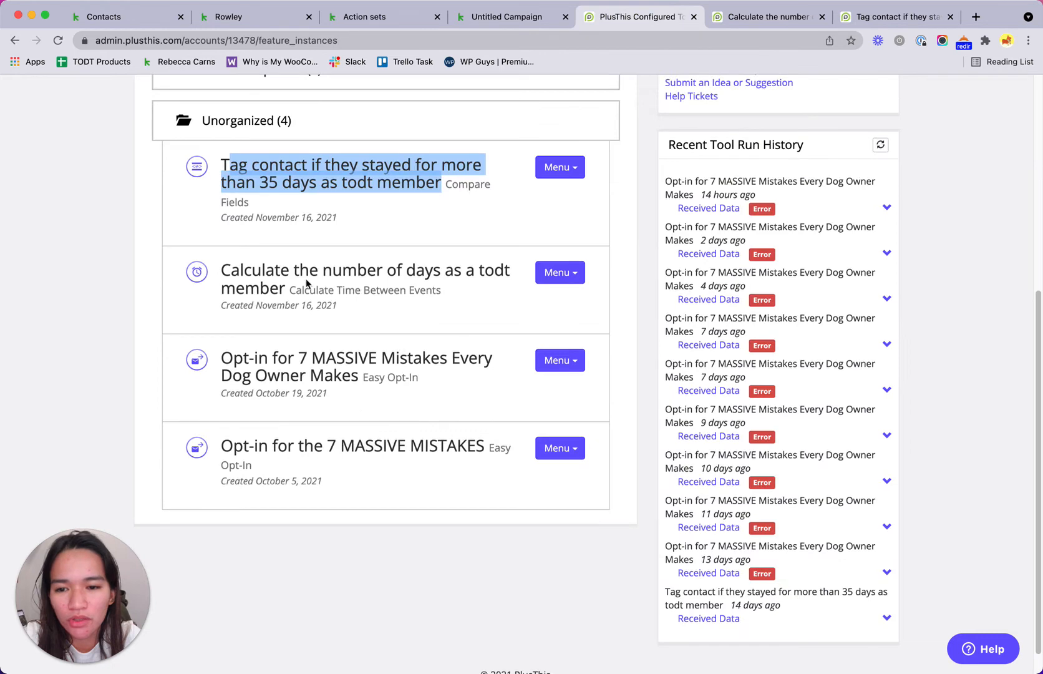
{"action": "left_click_drag", "start_coordinate": [223, 275], "coordinate": [285, 288]}
{"action": "key", "text": "super+c"}
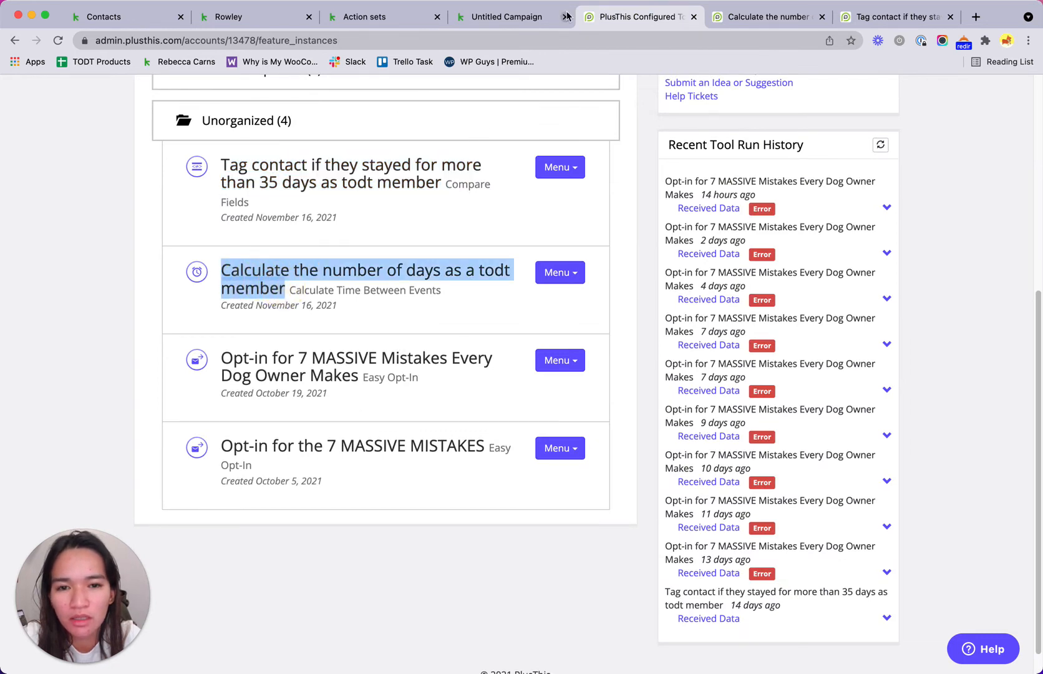
{"action": "left_click", "coordinate": [500, 17]}
{"action": "key", "text": "super+v"}
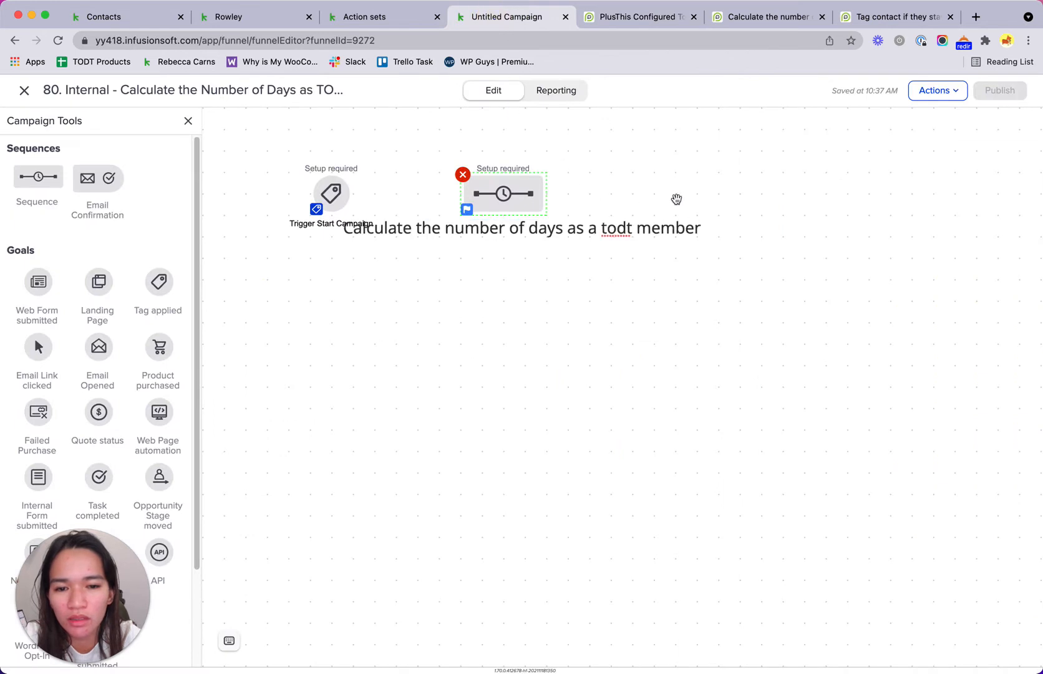
{"action": "left_click", "coordinate": [667, 197]}
Step: Add a second sequence named 'Wait 15 mins'
{"action": "left_click_drag", "start_coordinate": [29, 173], "coordinate": [643, 187]}
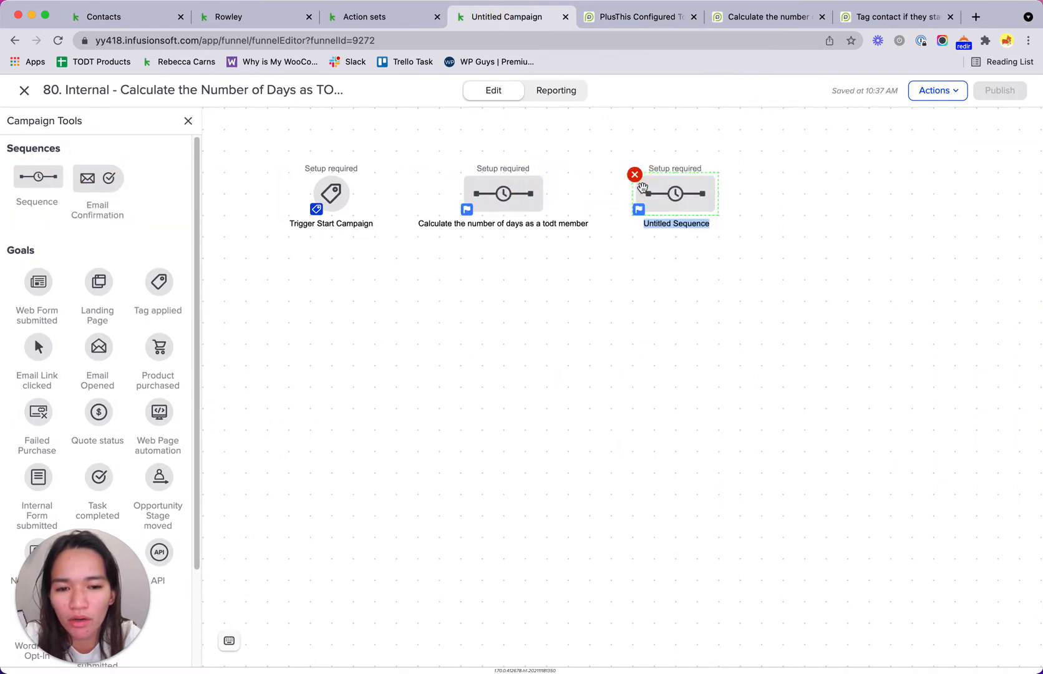
{"action": "type", "text": "Wa"}
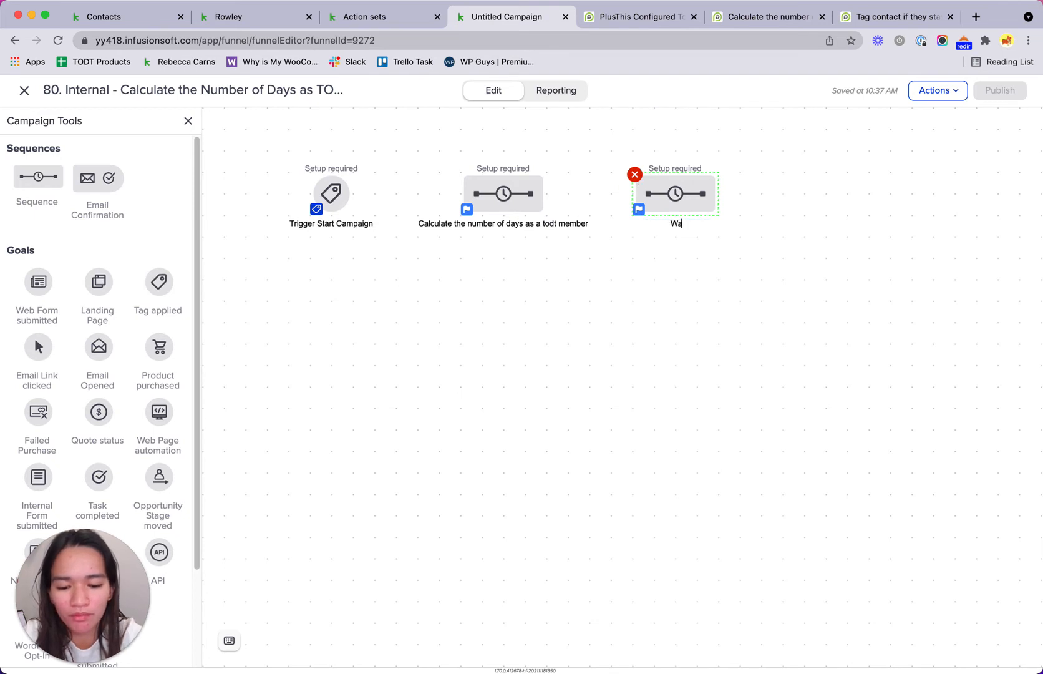
{"action": "type", "text": "it 15 m"}
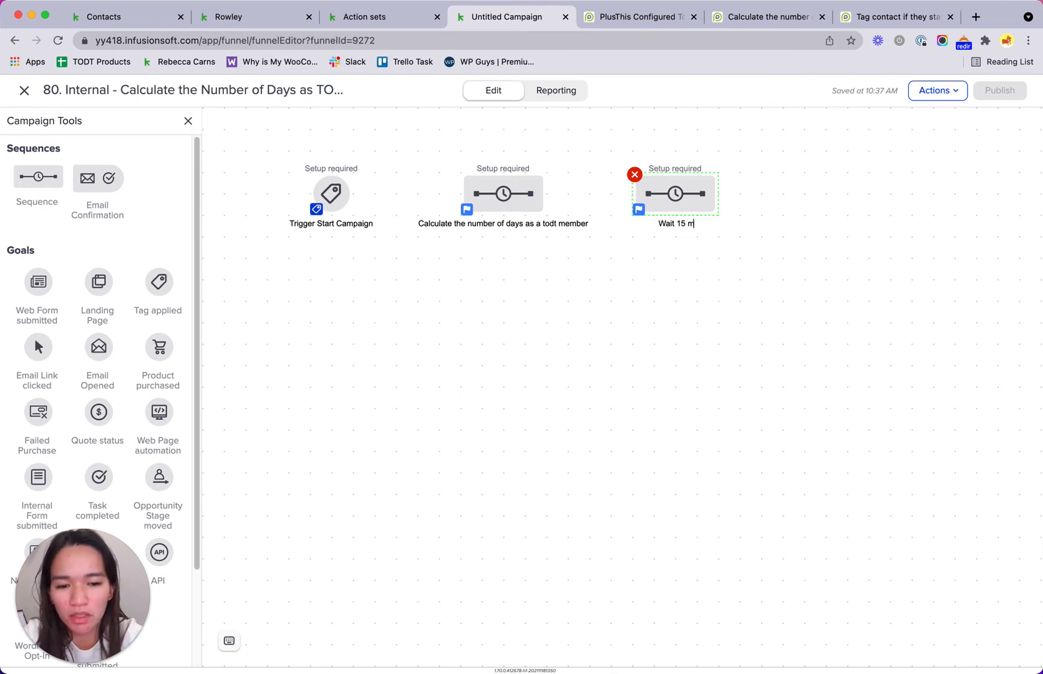
{"action": "type", "text": "ins"}
{"action": "key", "text": "Return"}
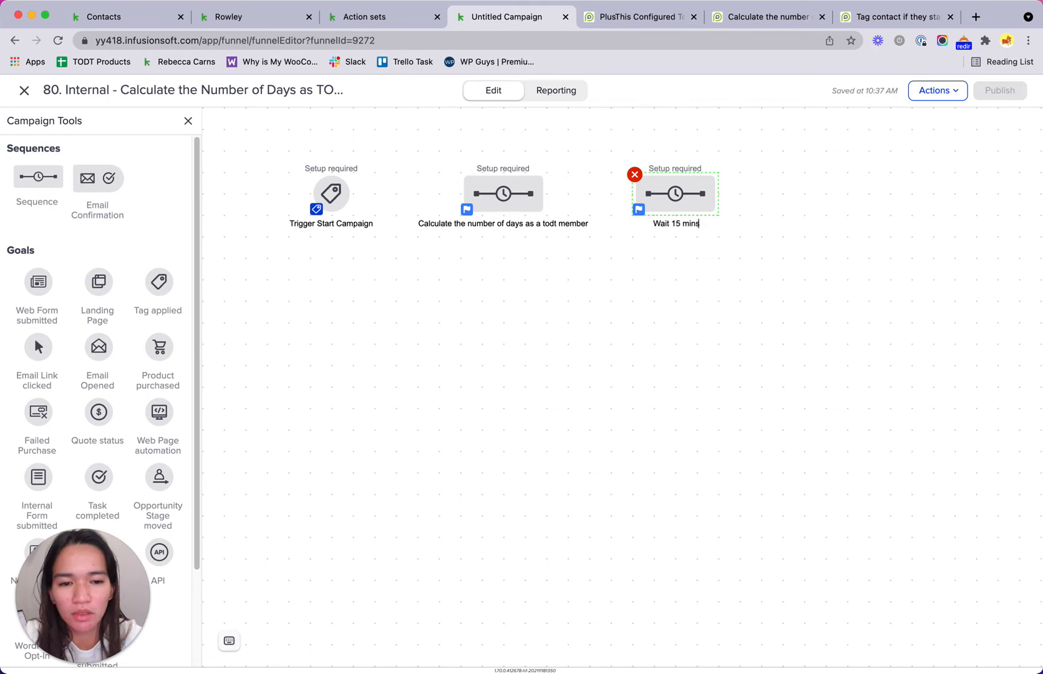
{"action": "left_click", "coordinate": [633, 268]}
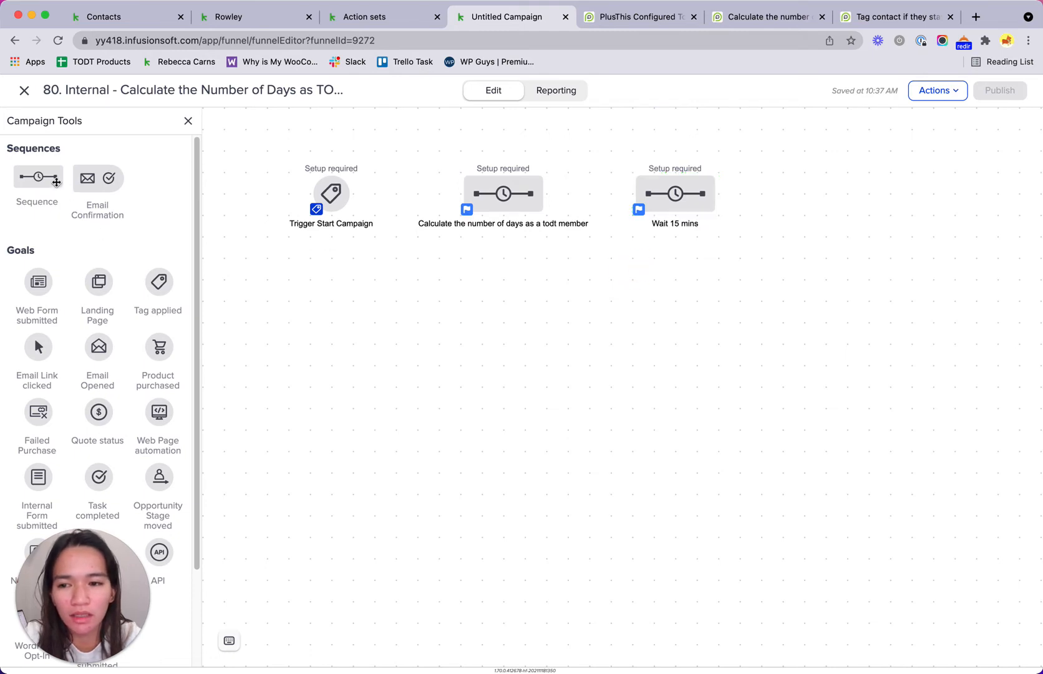
Step: Add a third sequence named after the PlusThis tool that tags members staying over 35 days
{"action": "left_click_drag", "start_coordinate": [47, 177], "coordinate": [788, 177]}
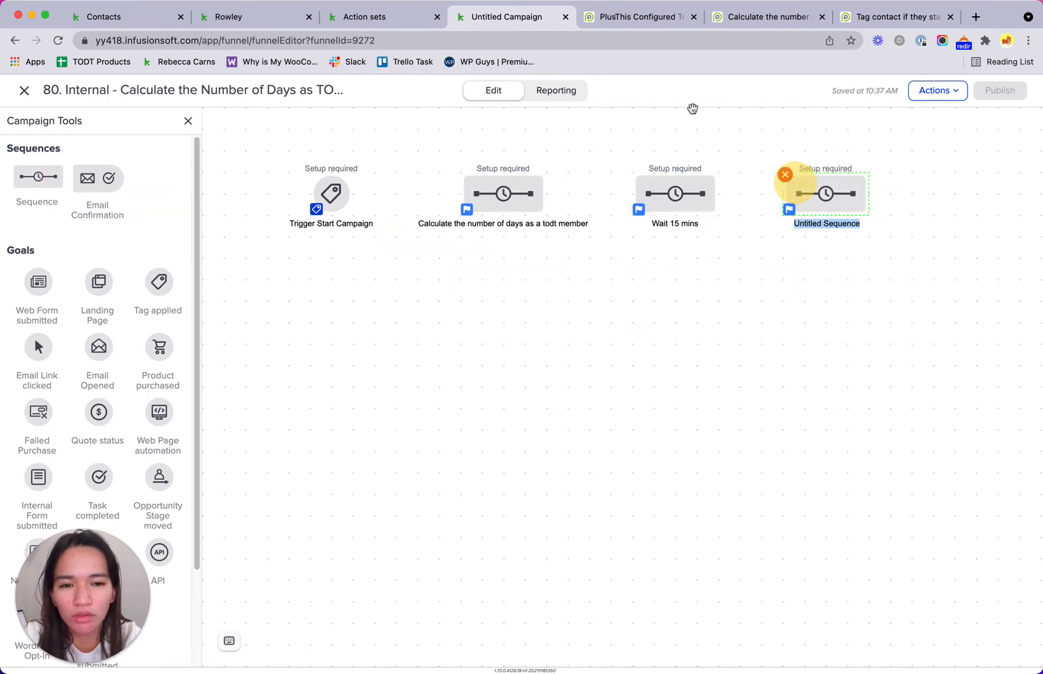
{"action": "left_click", "coordinate": [642, 22]}
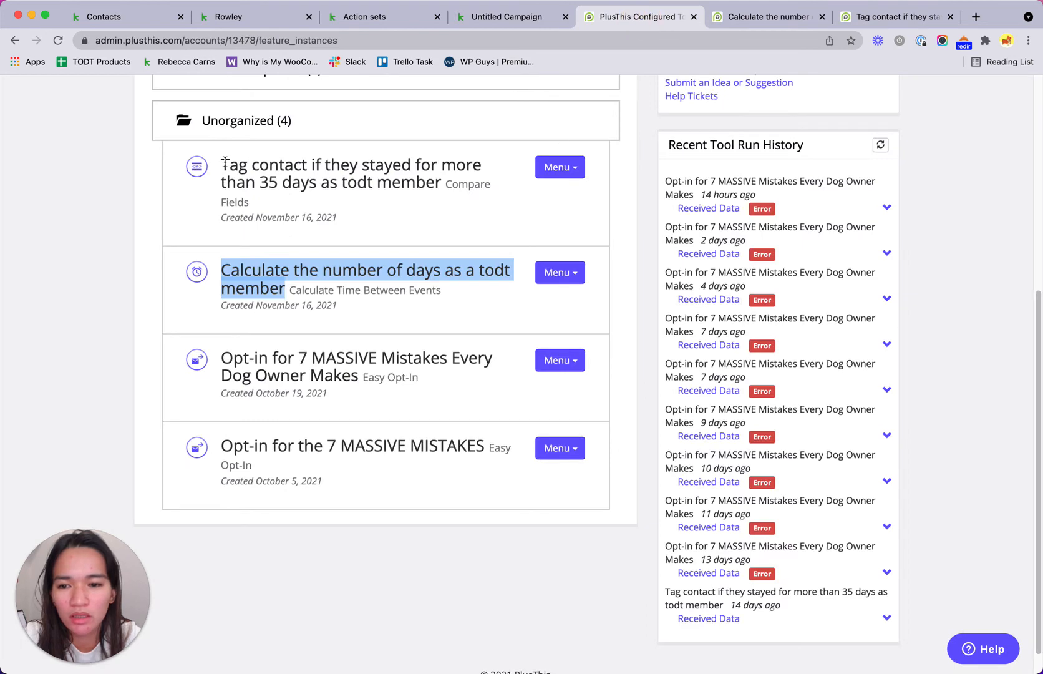
{"action": "left_click_drag", "start_coordinate": [223, 163], "coordinate": [440, 182]}
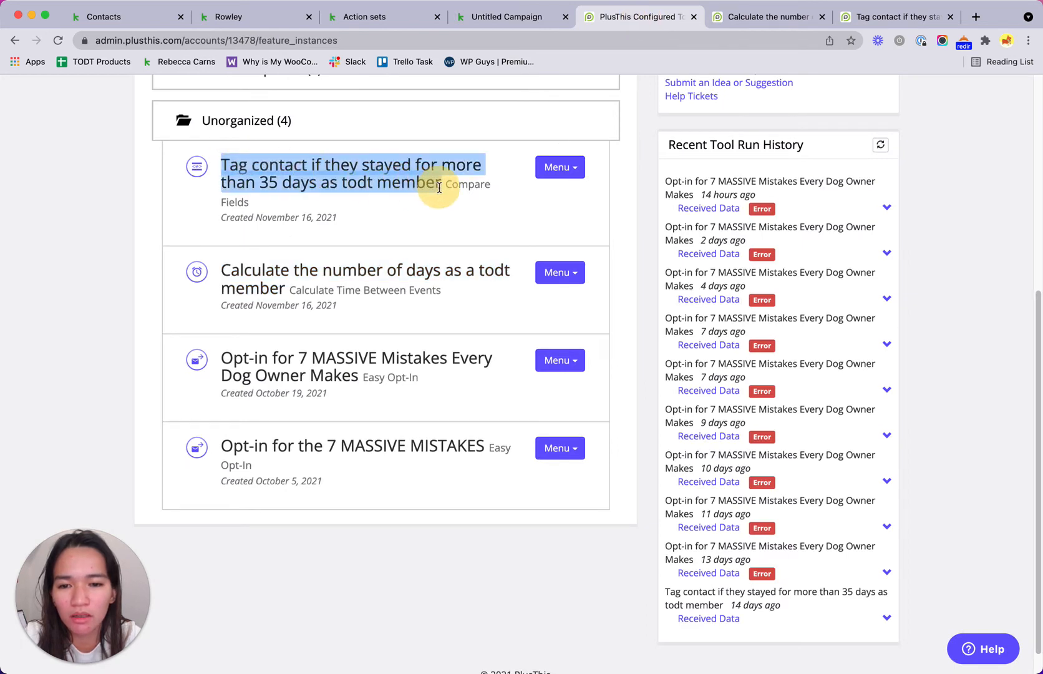
{"action": "left_click", "coordinate": [527, 13]}
{"action": "key", "text": "ctrl+v"}
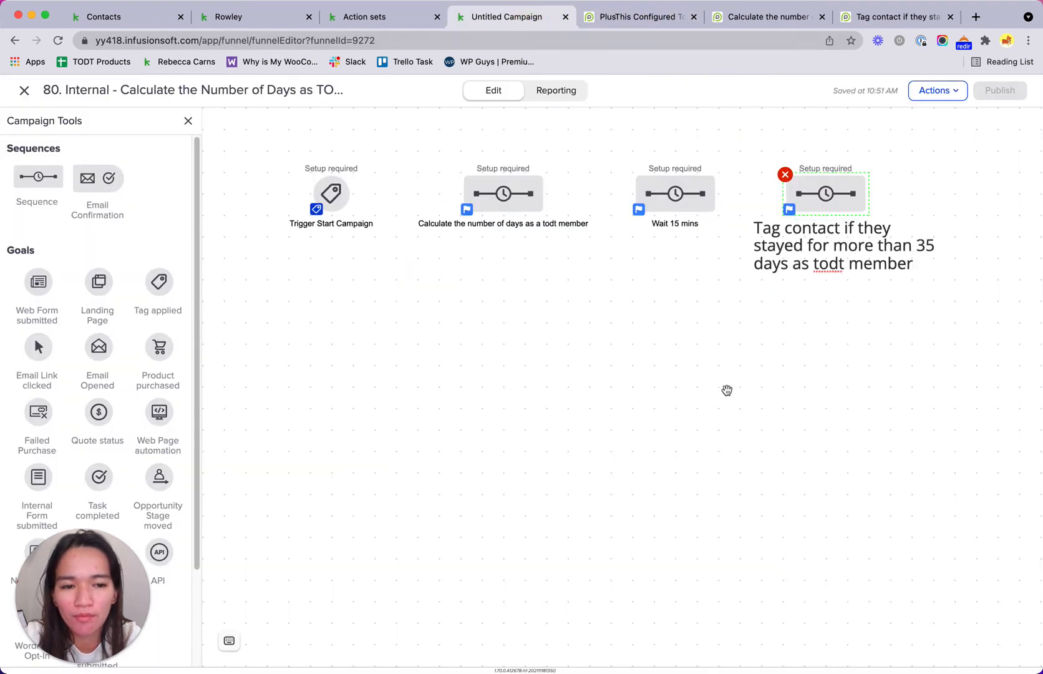
{"action": "left_click", "coordinate": [728, 389]}
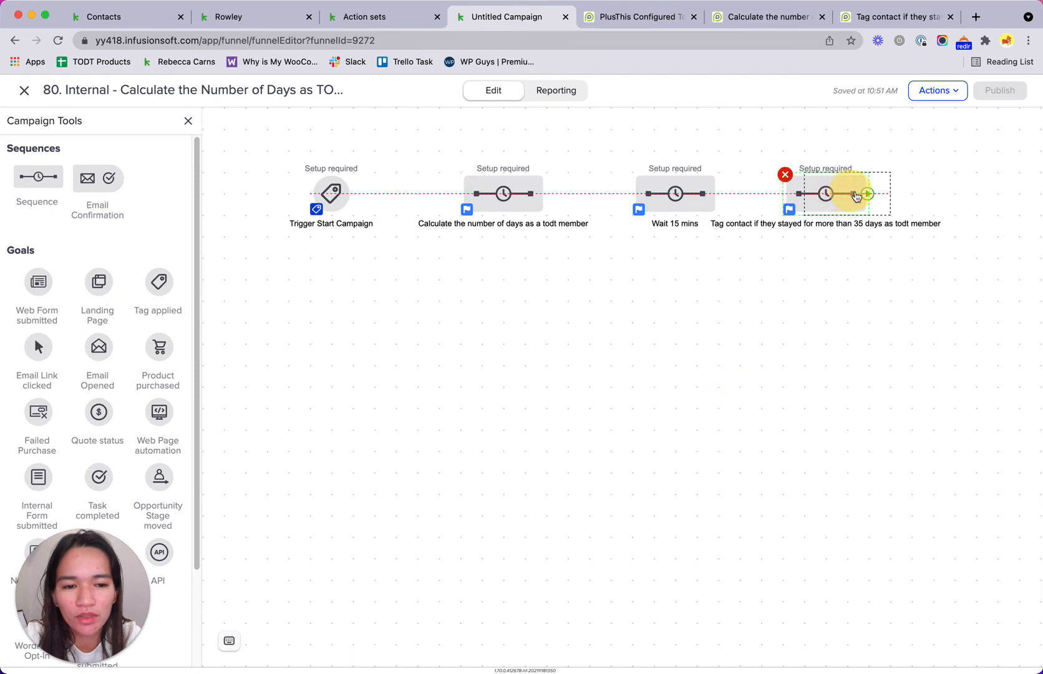
Step: Connect the trigger to the calculation sequence, then to Wait 15 mins, then to the tagging sequence
{"action": "left_click_drag", "start_coordinate": [855, 194], "coordinate": [898, 193]}
{"action": "left_click_drag", "start_coordinate": [547, 194], "coordinate": [680, 196]}
{"action": "left_click_drag", "start_coordinate": [855, 204], "coordinate": [855, 204]}
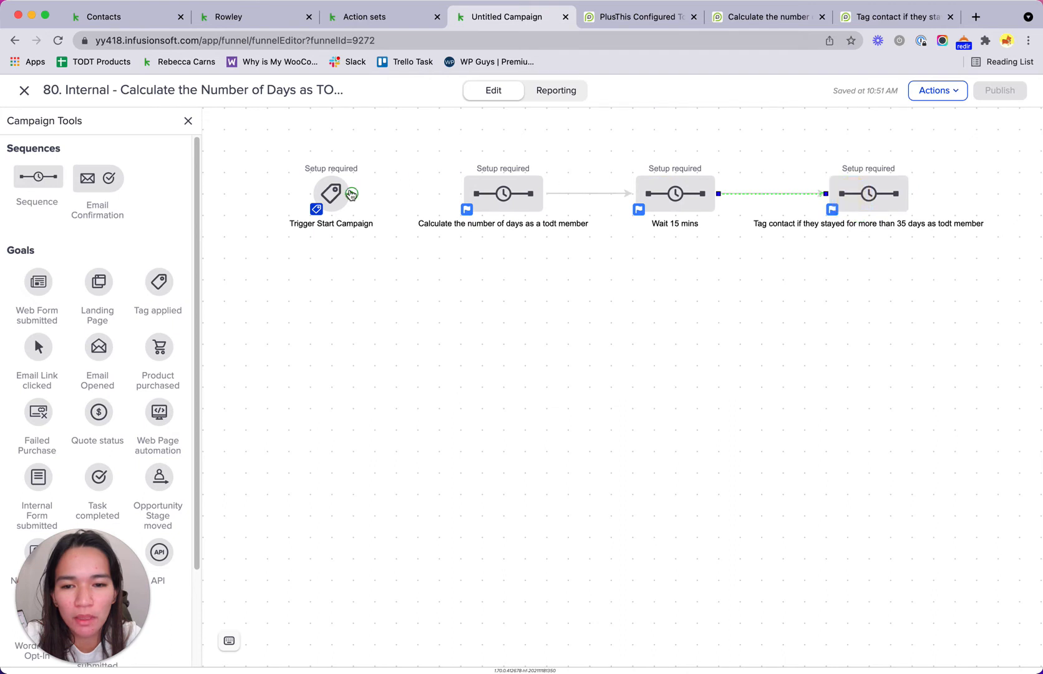
{"action": "left_click_drag", "start_coordinate": [351, 194], "coordinate": [472, 207]}
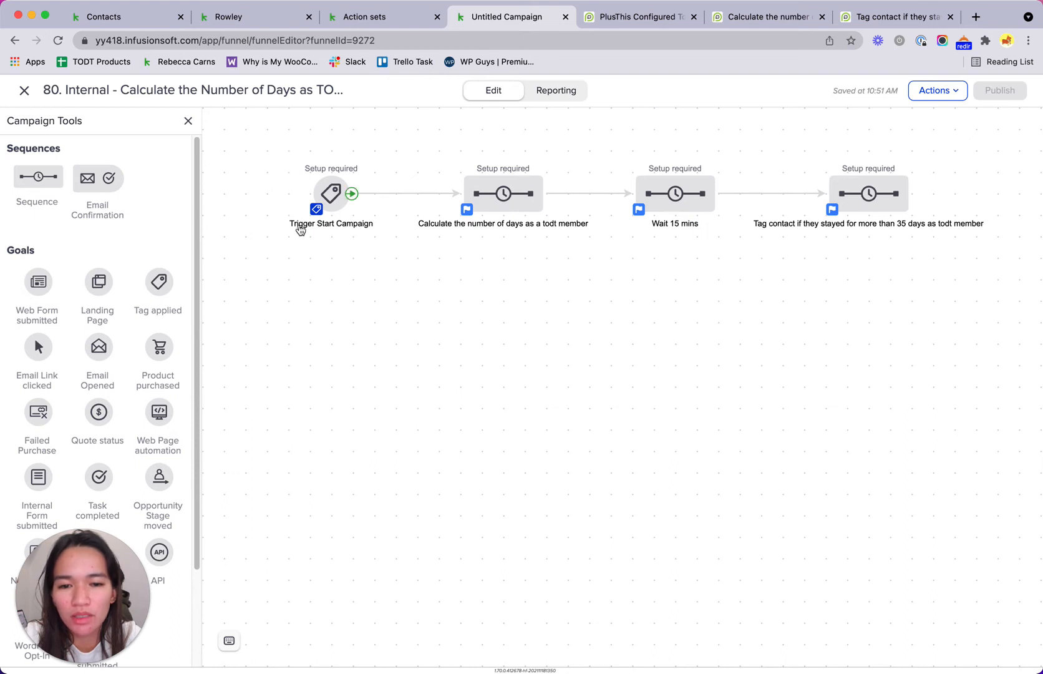
{"action": "left_click_drag", "start_coordinate": [430, 139], "coordinate": [1003, 293]}
{"action": "left_click", "coordinate": [687, 302]}
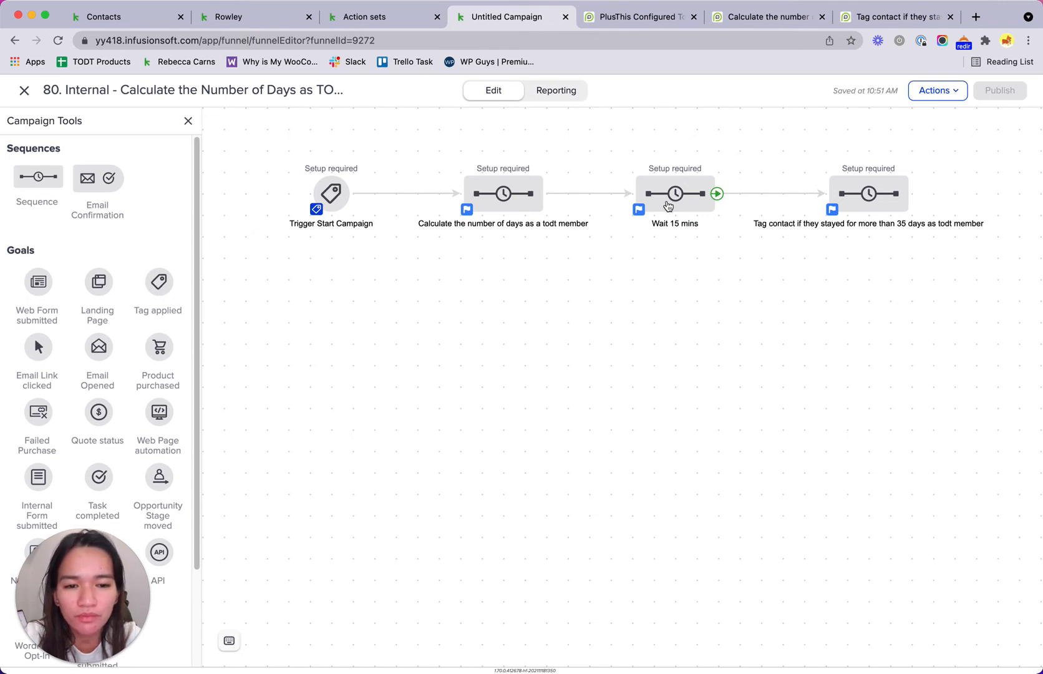
Step: Add a Send HTTP Post step to the calculation sequence and copy the PlusThis calculation tool's URL
{"action": "double_click", "coordinate": [499, 193]}
{"action": "scroll", "coordinate": [83, 418], "scroll_direction": "down", "scroll_amount": 4}
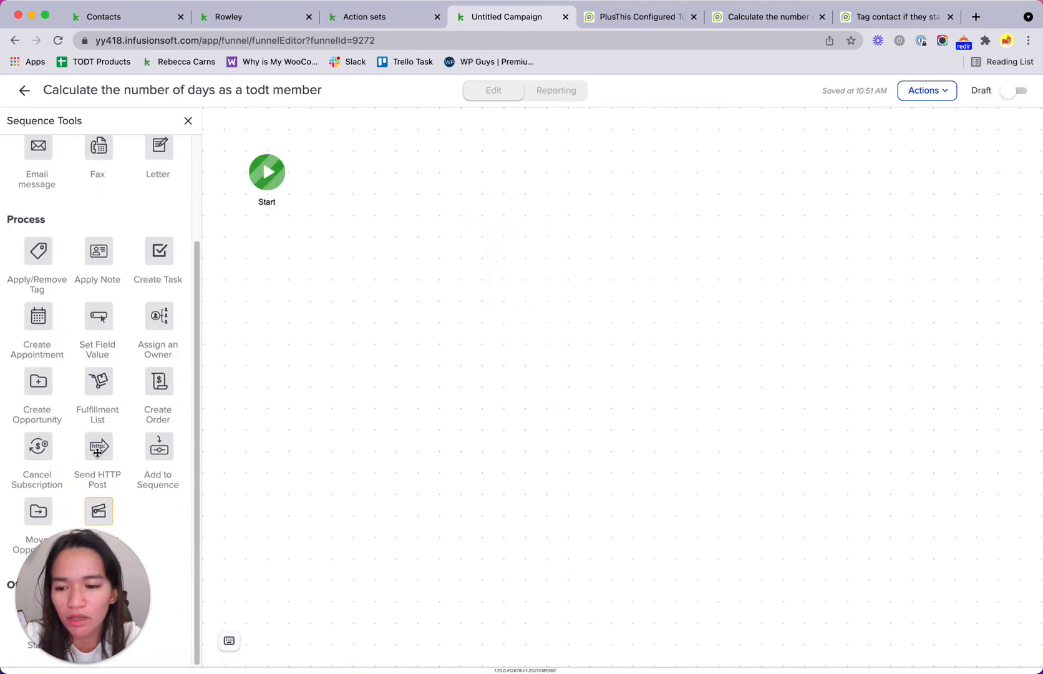
{"action": "left_click_drag", "start_coordinate": [98, 450], "coordinate": [357, 172]}
{"action": "left_click", "coordinate": [632, 17]}
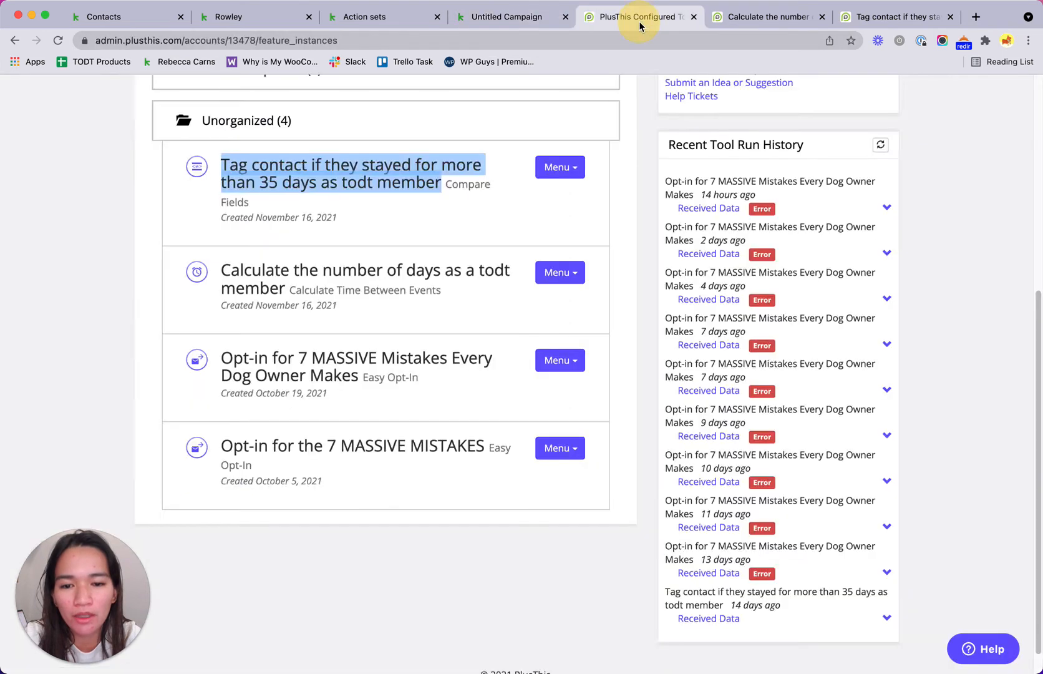
{"action": "left_click", "coordinate": [572, 285]}
{"action": "left_click", "coordinate": [594, 333]}
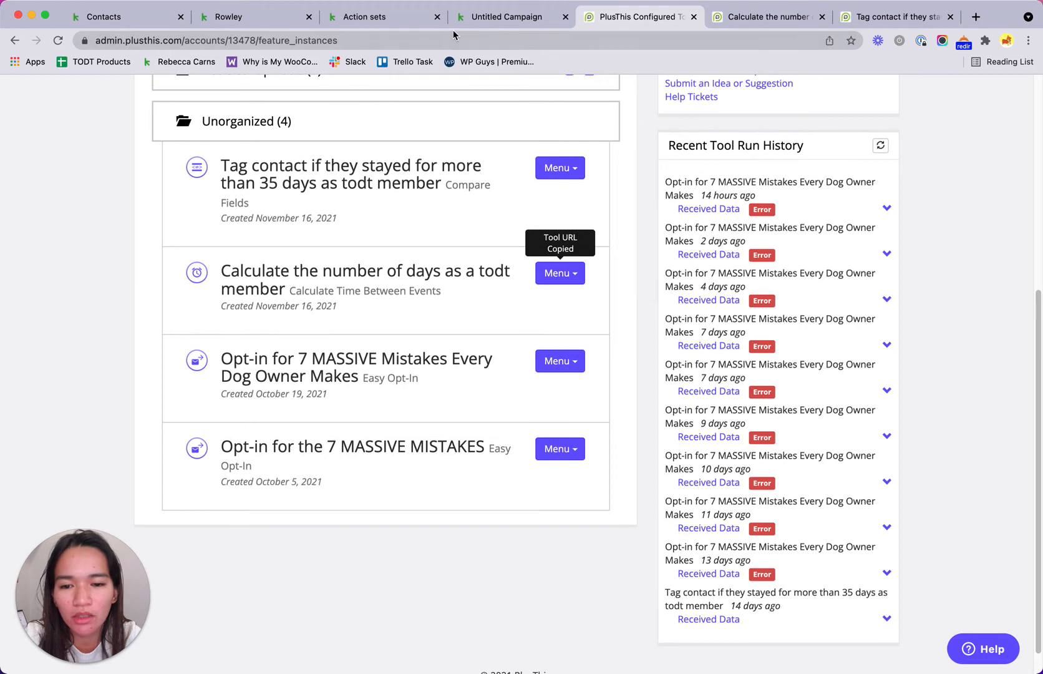
{"action": "left_click", "coordinate": [491, 17]}
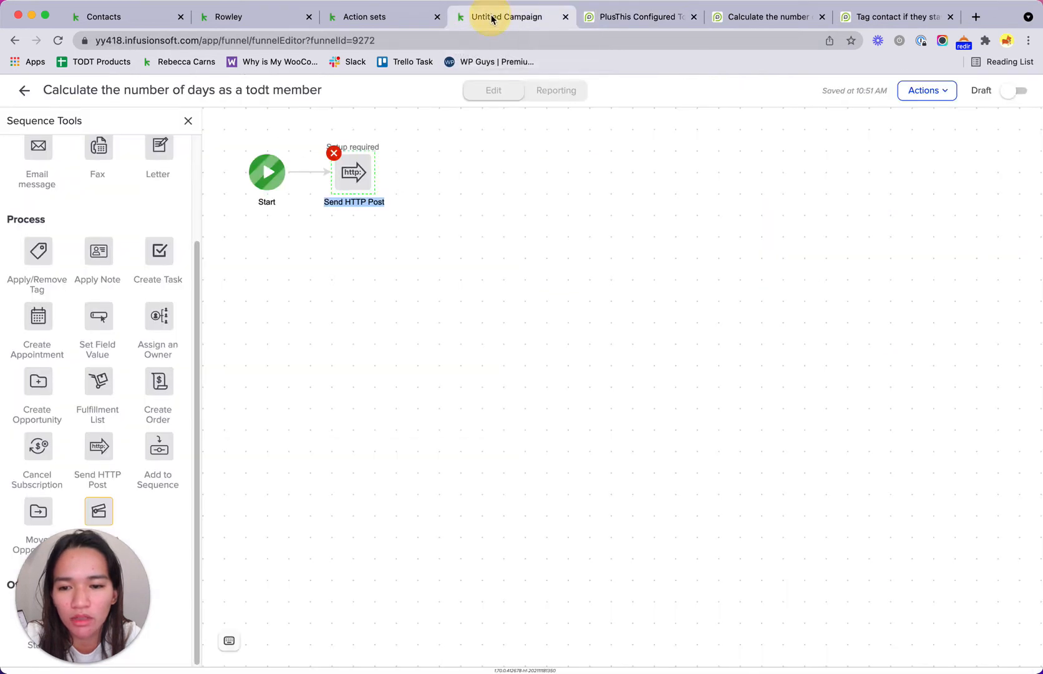
Step: Paste the tool URL as the POST URL and mark both the step and the sequence Ready
{"action": "double_click", "coordinate": [364, 170]}
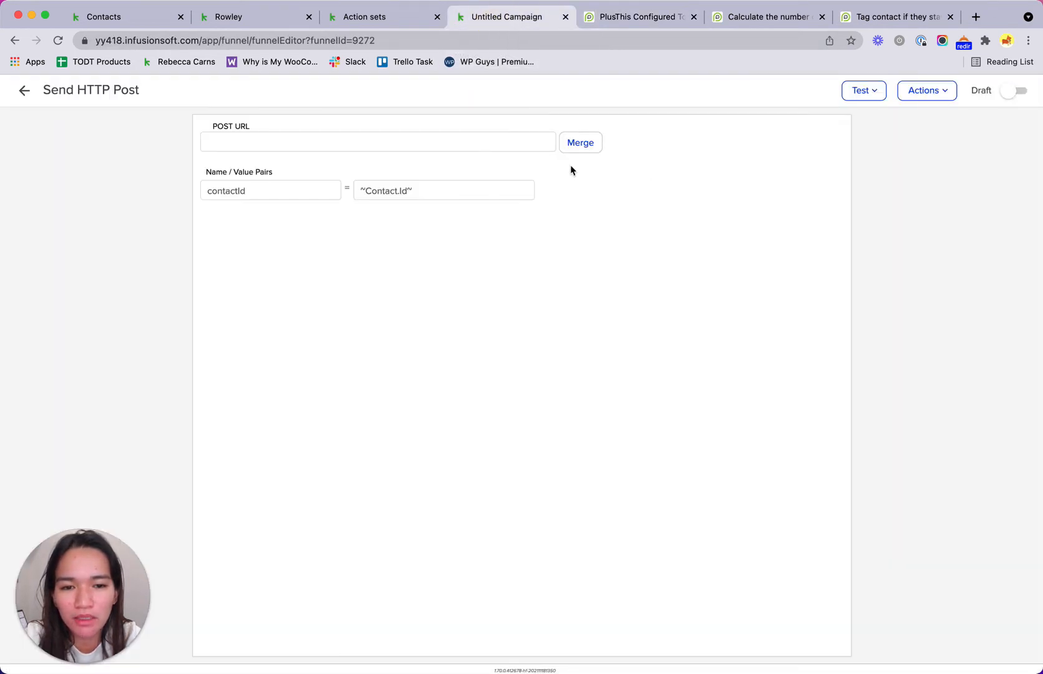
{"action": "left_click", "coordinate": [516, 142]}
{"action": "key", "text": "super+v"}
{"action": "left_click", "coordinate": [838, 191]}
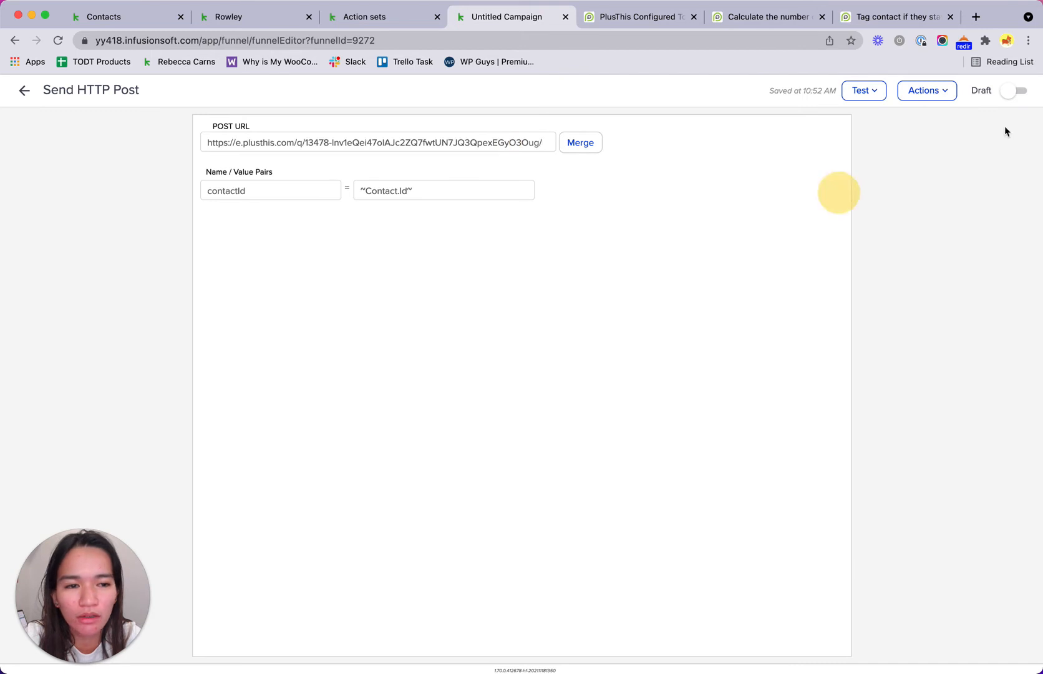
{"action": "left_click", "coordinate": [1020, 93]}
{"action": "left_click", "coordinate": [28, 93]}
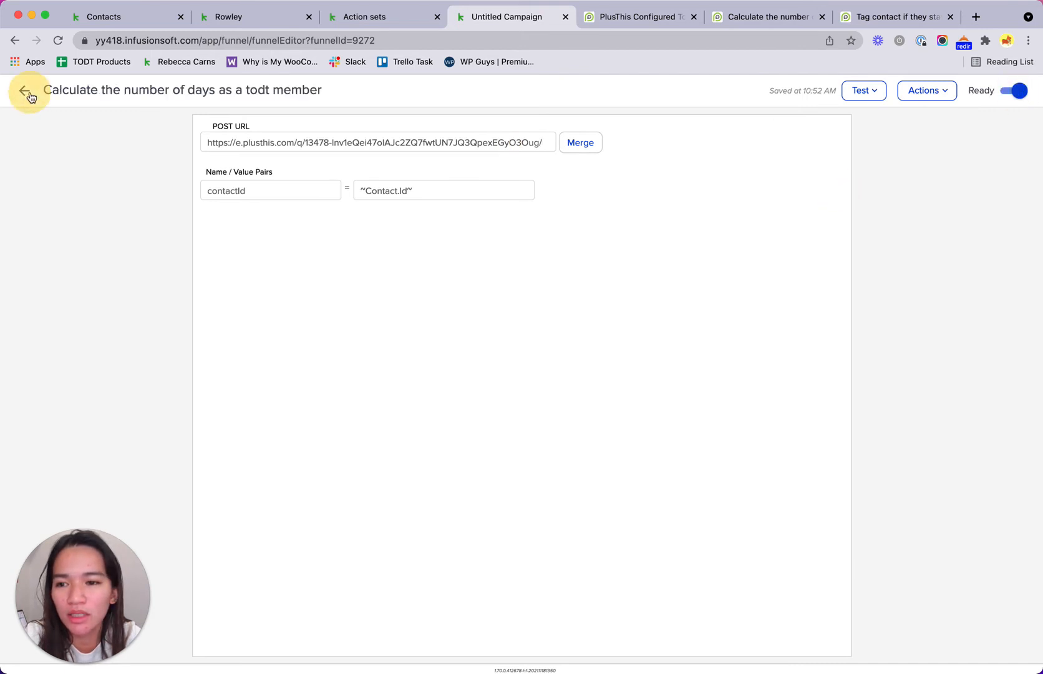
{"action": "left_click", "coordinate": [1021, 93]}
{"action": "left_click", "coordinate": [24, 92]}
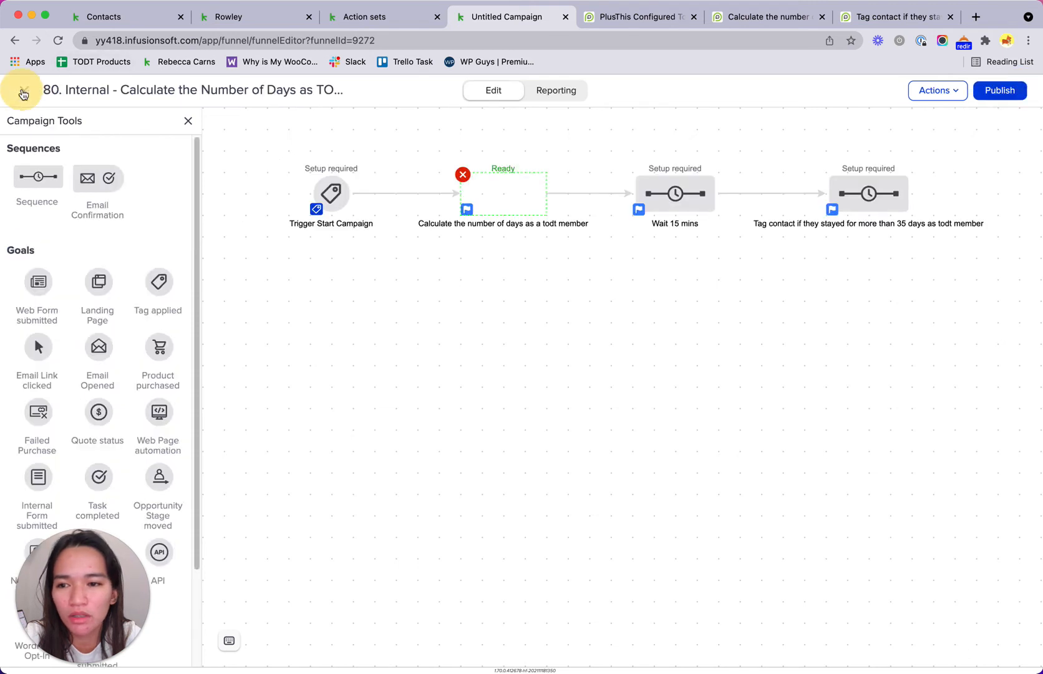
Step: Add a timer waiting at least 15 minutes, running any day at any time, and mark the sequence Ready
{"action": "double_click", "coordinate": [675, 197]}
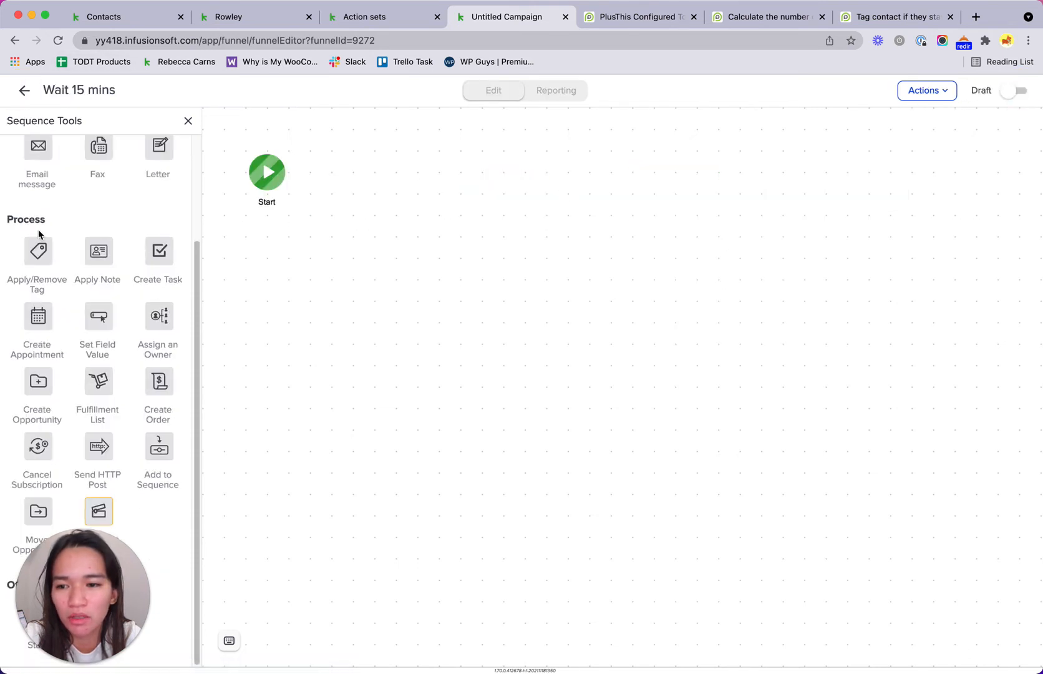
{"action": "scroll", "coordinate": [38, 229], "scroll_direction": "up", "scroll_amount": 5}
{"action": "left_click_drag", "start_coordinate": [39, 179], "coordinate": [365, 170]}
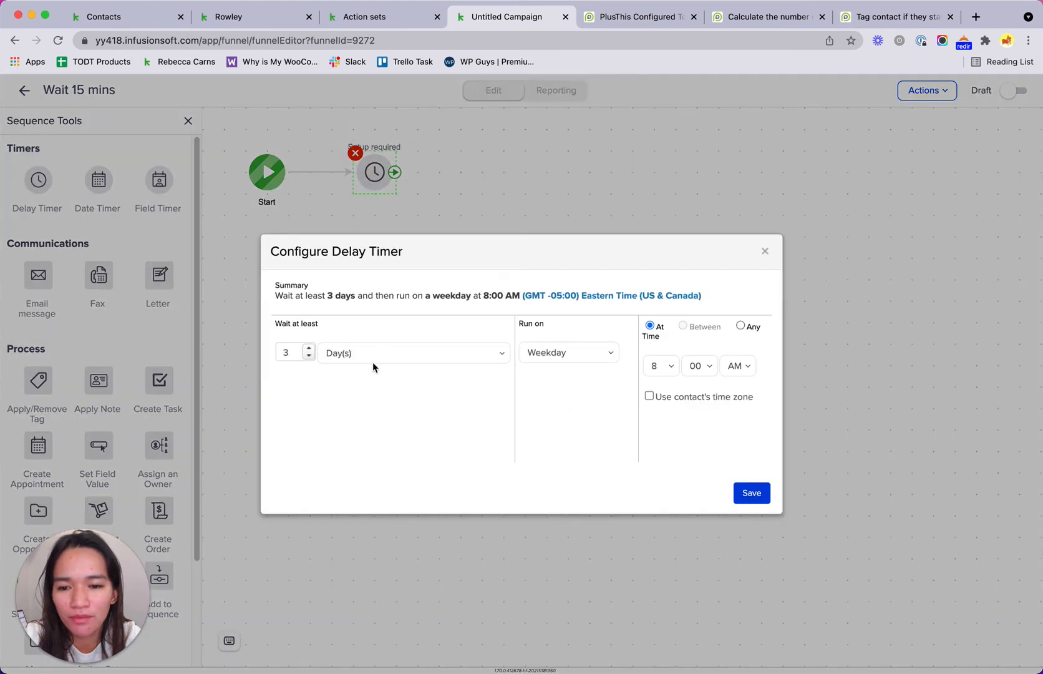
{"action": "left_click", "coordinate": [373, 358]}
{"action": "left_click", "coordinate": [372, 322]}
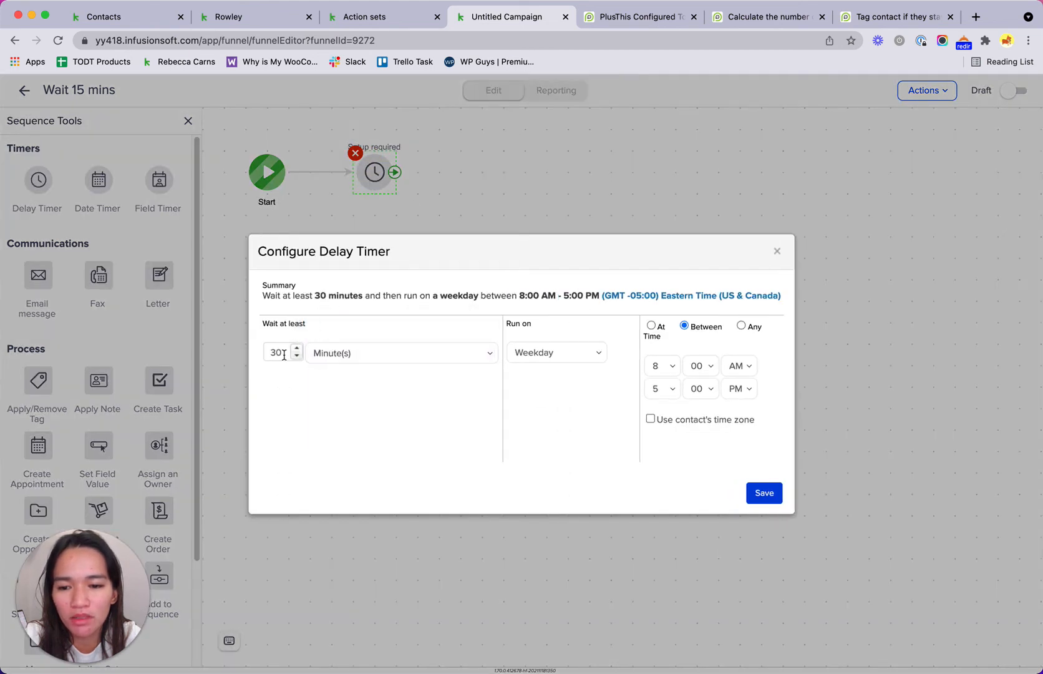
{"action": "left_click_drag", "start_coordinate": [284, 354], "coordinate": [264, 351]}
{"action": "type", "text": "15"}
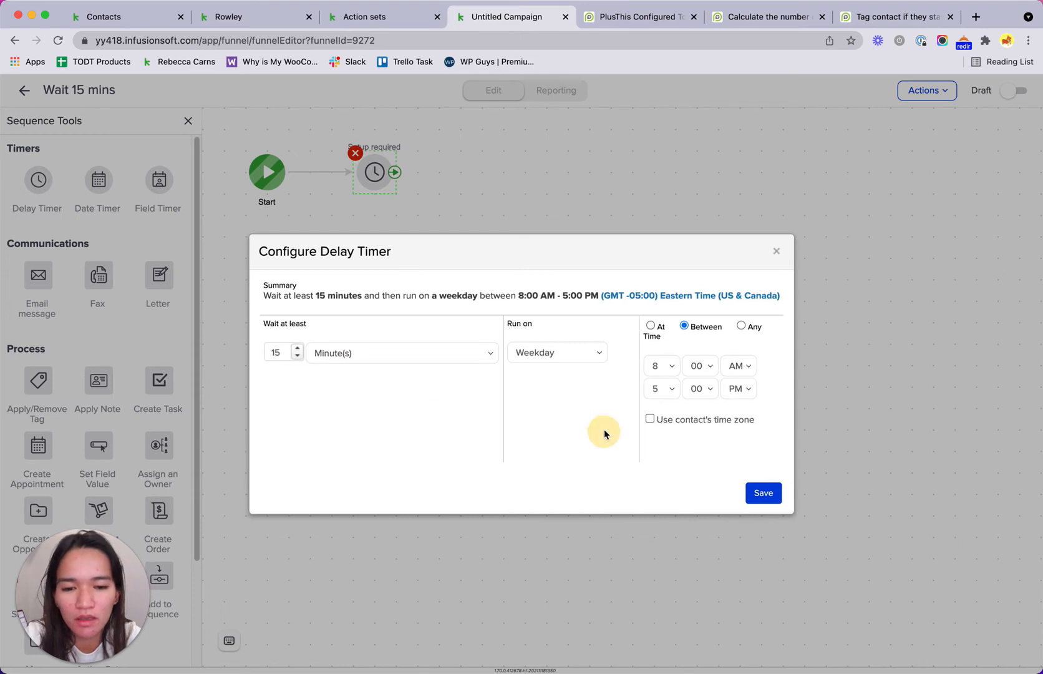
{"action": "left_click", "coordinate": [566, 354]}
{"action": "left_click", "coordinate": [549, 337]}
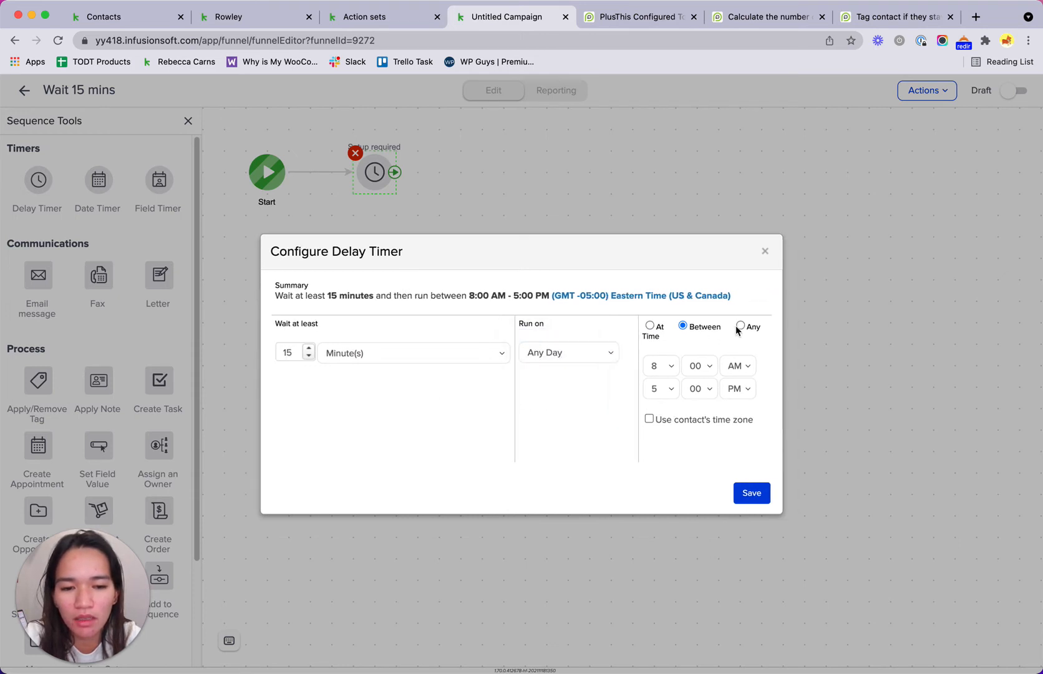
{"action": "left_click", "coordinate": [740, 325]}
{"action": "left_click", "coordinate": [749, 496]}
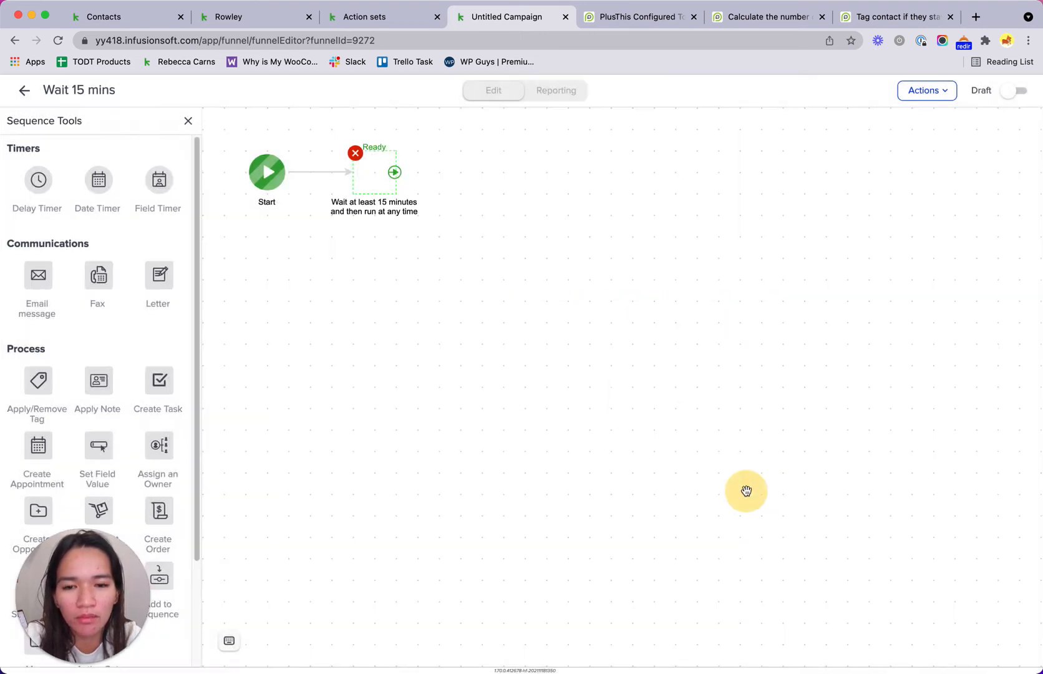
{"action": "left_click", "coordinate": [1013, 91]}
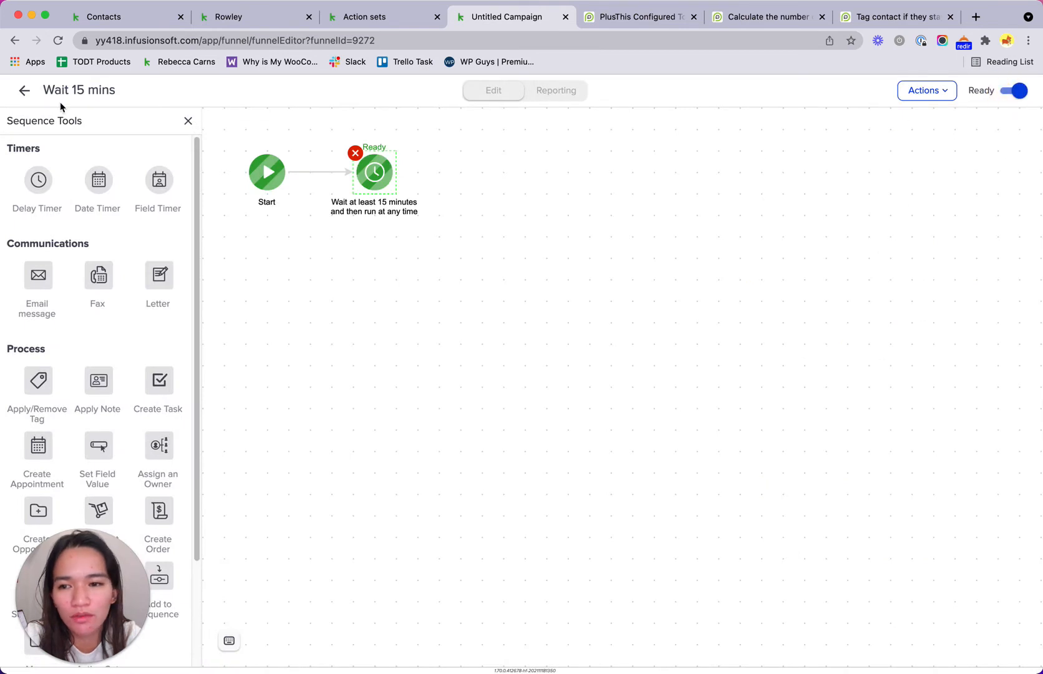
{"action": "left_click", "coordinate": [25, 91]}
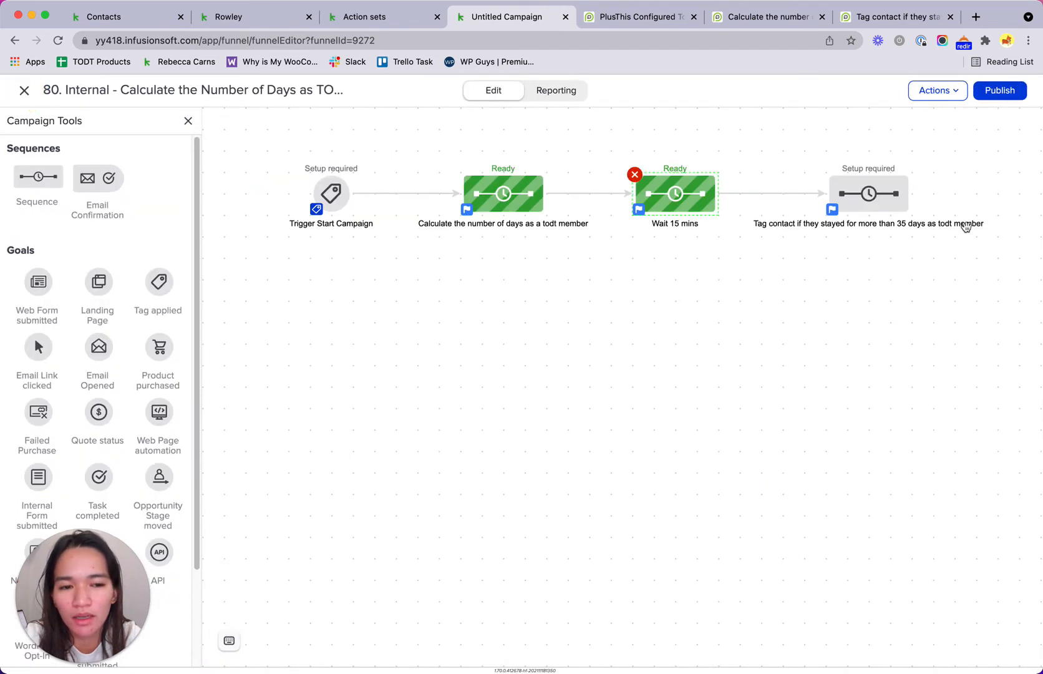
Step: Copy the compare tool's title and add a Send HTTP Post step to the Tag contact sequence
{"action": "left_click", "coordinate": [868, 194]}
{"action": "left_click", "coordinate": [936, 214]}
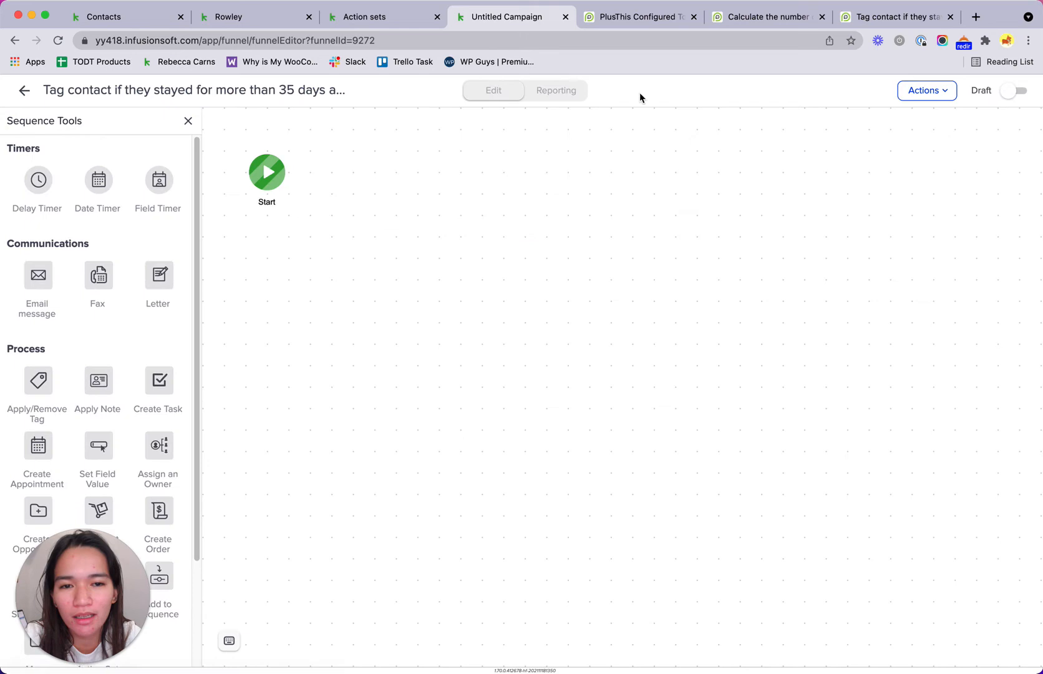
{"action": "left_click", "coordinate": [628, 18]}
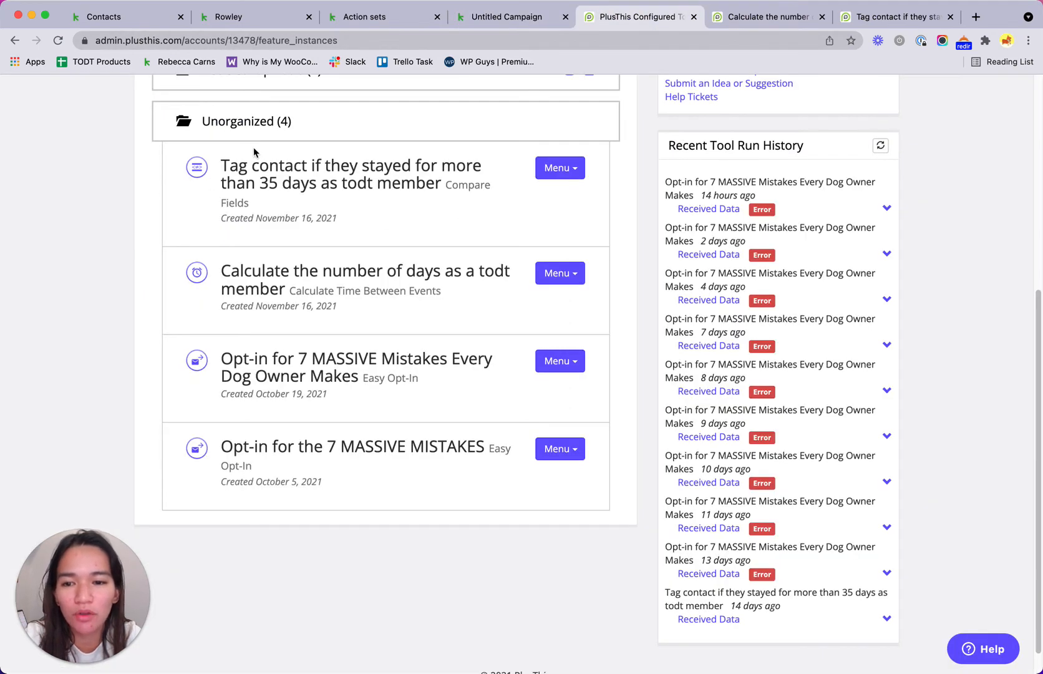
{"action": "left_click_drag", "start_coordinate": [223, 166], "coordinate": [439, 185]}
{"action": "key", "text": "super+c"}
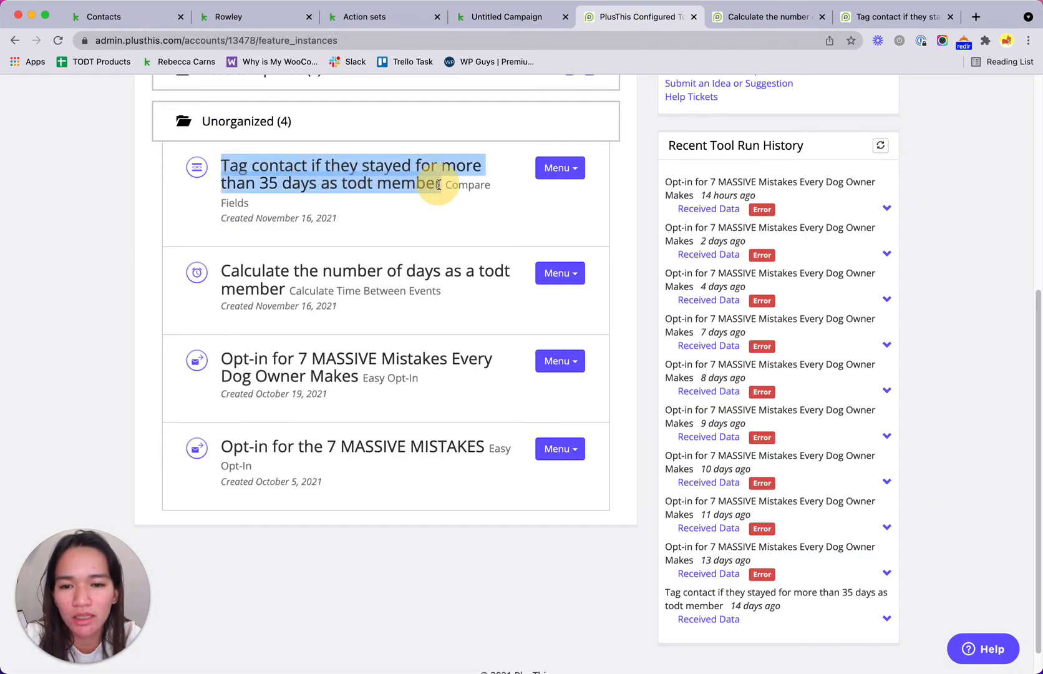
{"action": "left_click", "coordinate": [493, 17]}
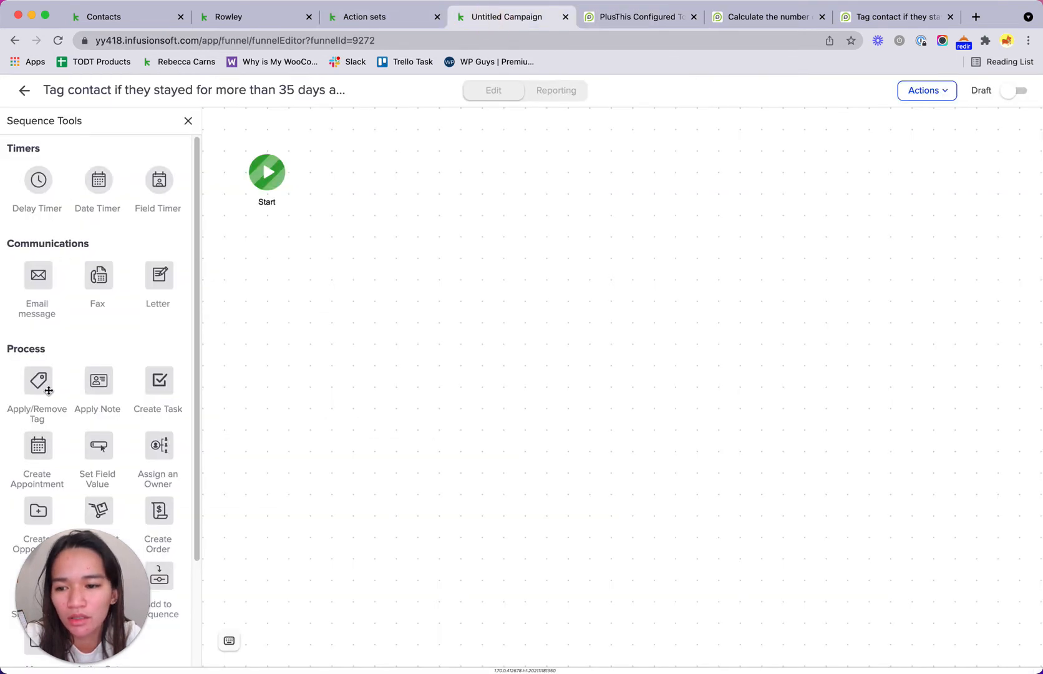
{"action": "scroll", "coordinate": [55, 437], "scroll_direction": "down", "scroll_amount": 3}
{"action": "left_click_drag", "start_coordinate": [97, 486], "coordinate": [353, 159]}
Step: Paste the copied title as the POST URL and mark the step and the sequence Ready
{"action": "double_click", "coordinate": [378, 174]}
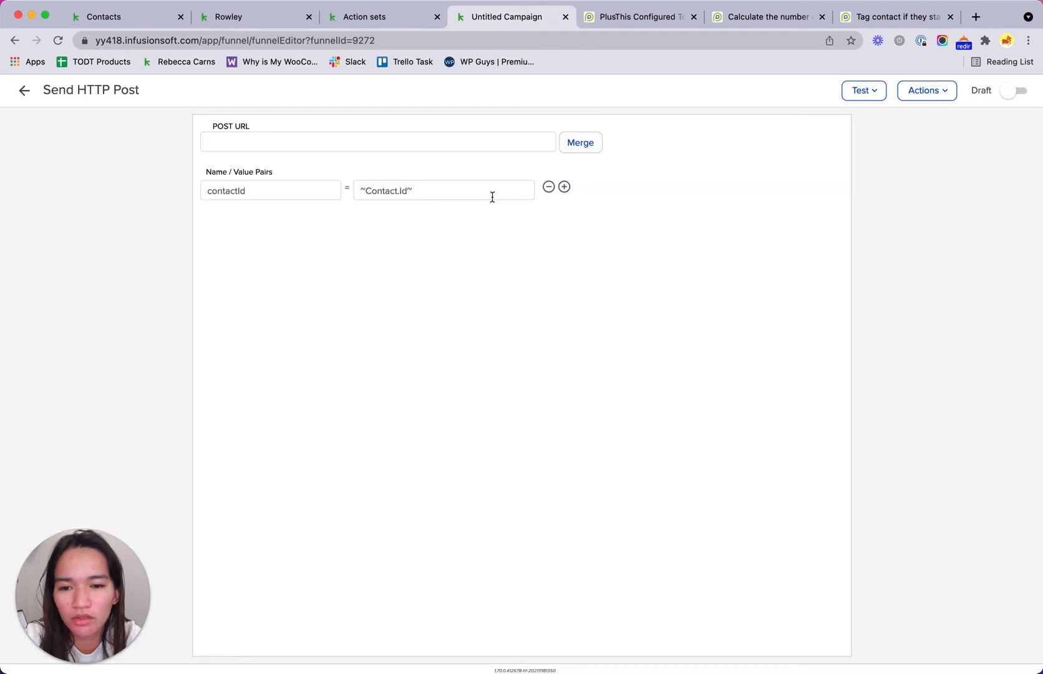
{"action": "left_click", "coordinate": [477, 145]}
{"action": "key", "text": "super+v"}
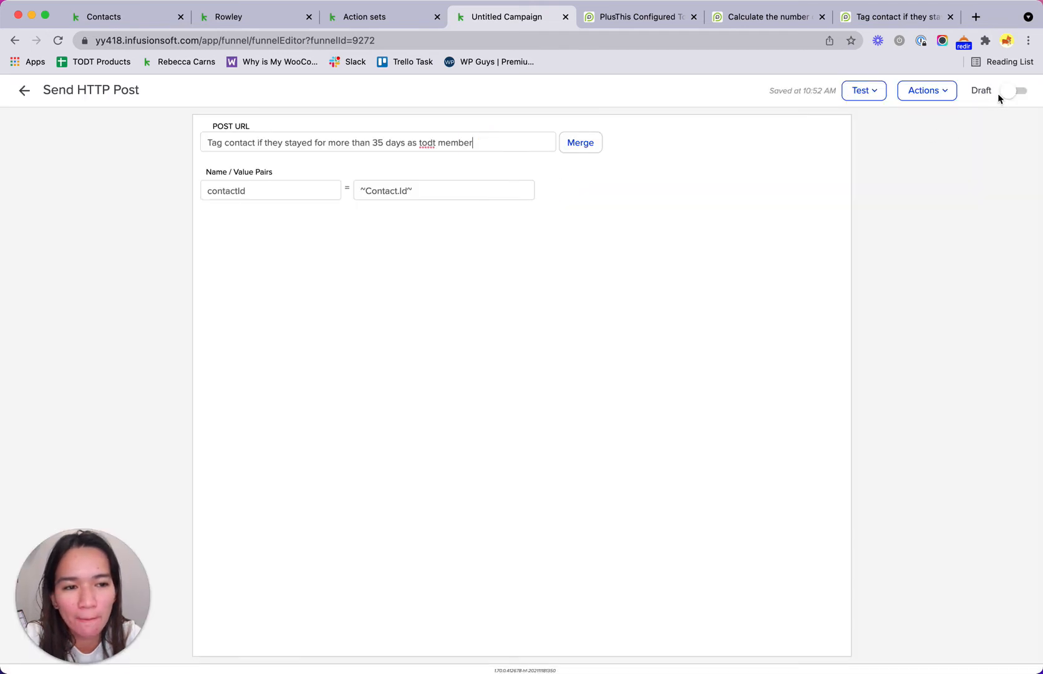
{"action": "left_click", "coordinate": [1006, 98]}
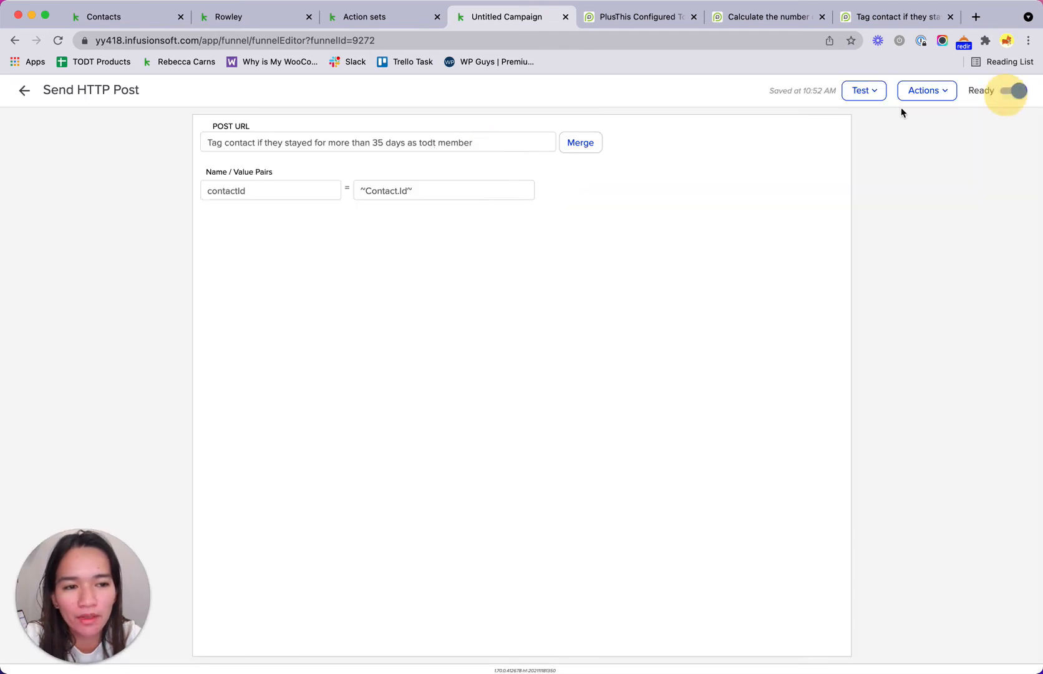
{"action": "left_click", "coordinate": [24, 94]}
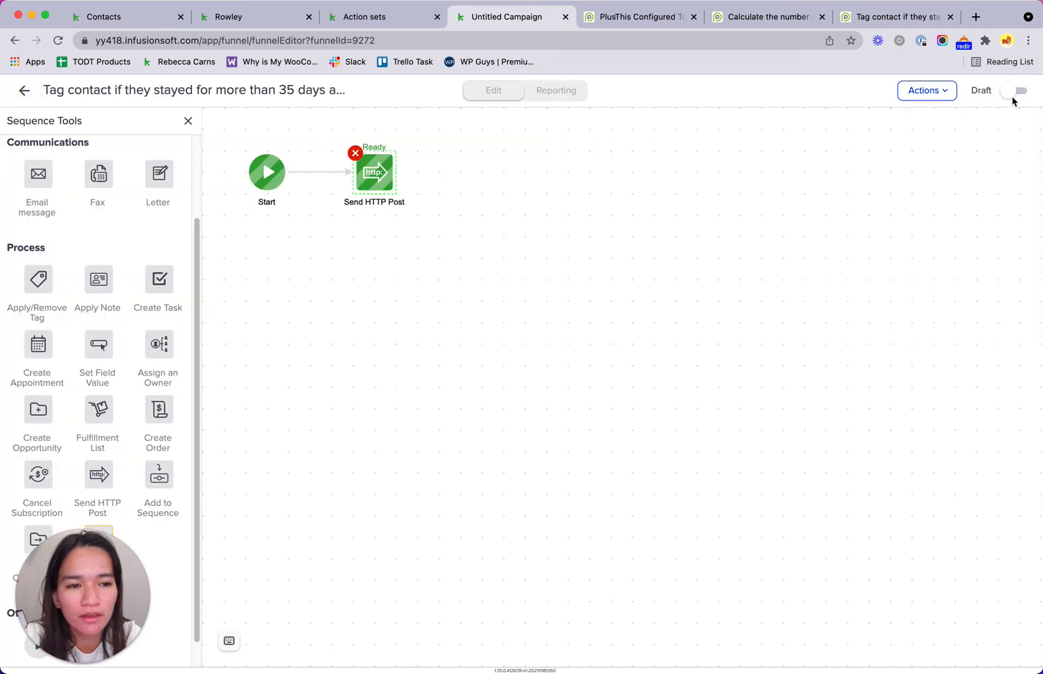
{"action": "left_click", "coordinate": [1013, 90]}
{"action": "left_click", "coordinate": [23, 93]}
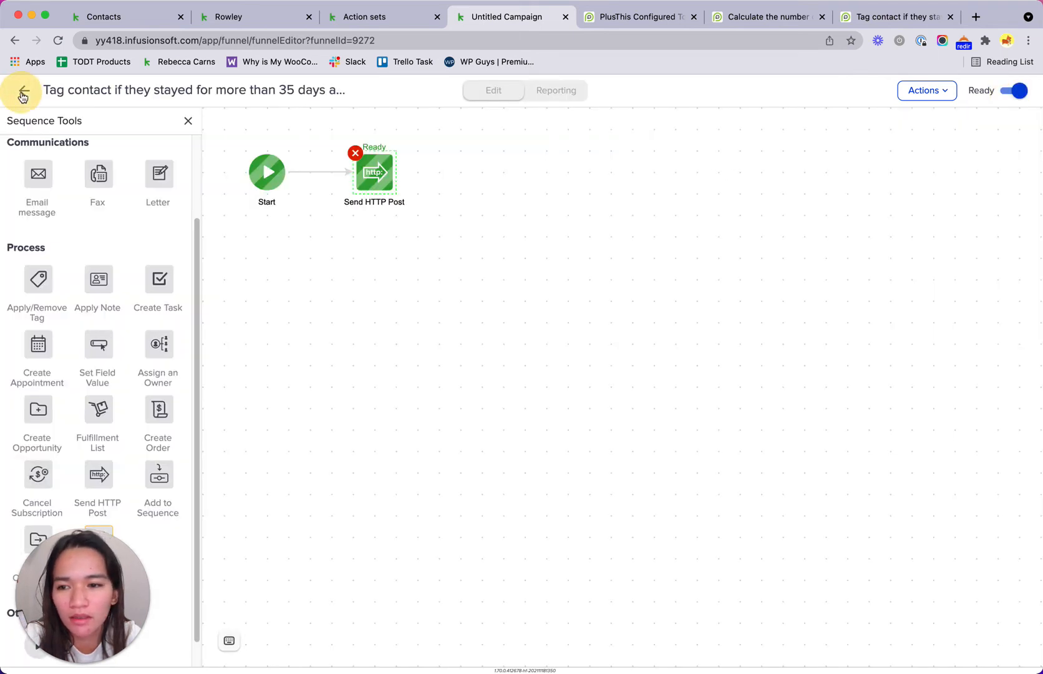
{"action": "left_click", "coordinate": [479, 306]}
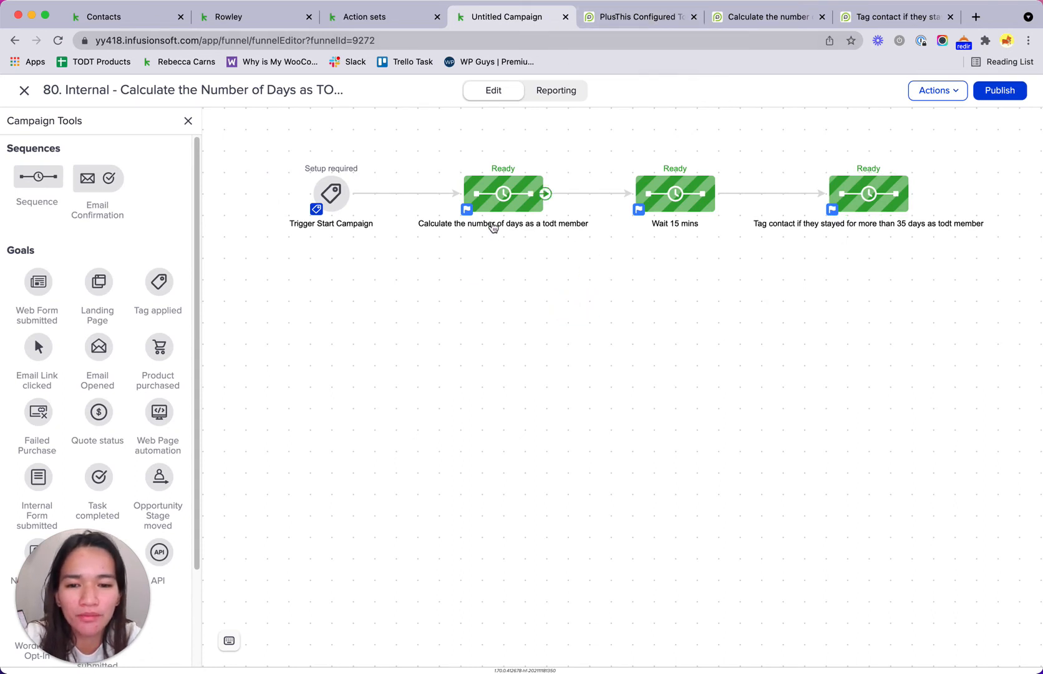
Step: Review the test contact's day-count custom fields, then return to the Untitled Campaign canvas
{"action": "left_click", "coordinate": [236, 18]}
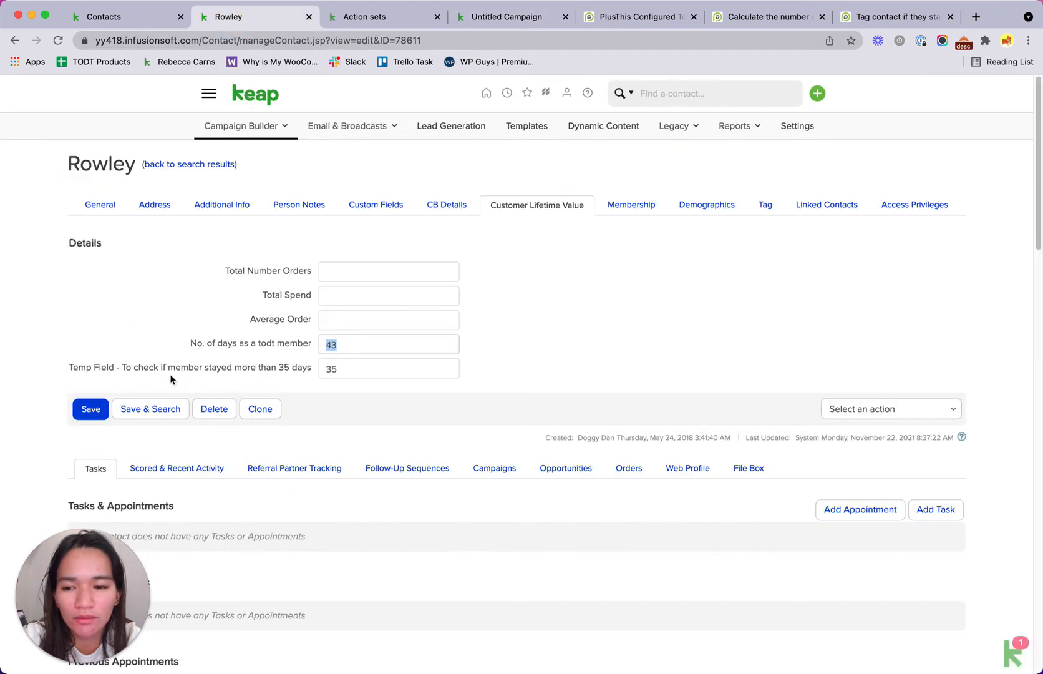
{"action": "left_click_drag", "start_coordinate": [66, 369], "coordinate": [278, 376]}
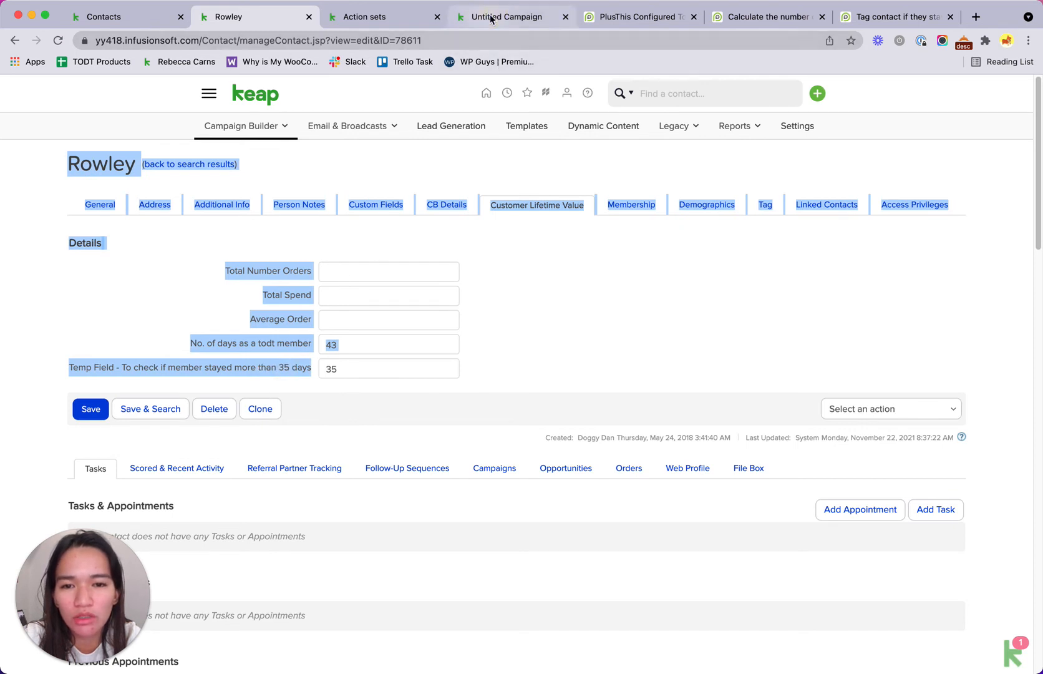
{"action": "left_click", "coordinate": [530, 19]}
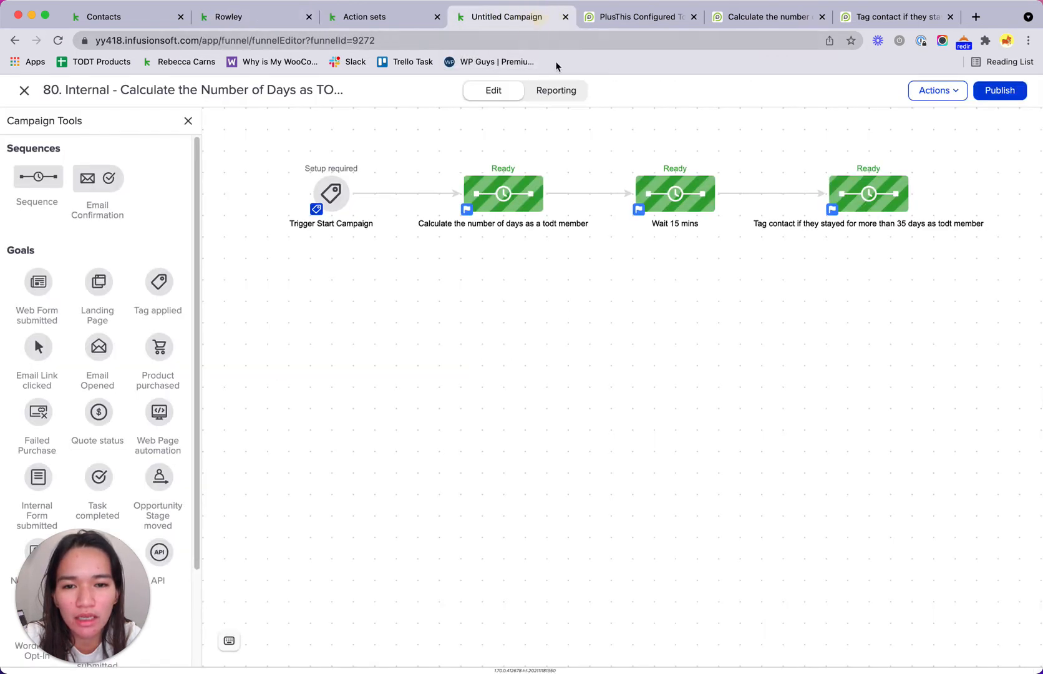
Step: Look inside the Calculate sequence, then delete the trigger-to-Calculate connector
{"action": "right_click", "coordinate": [500, 206]}
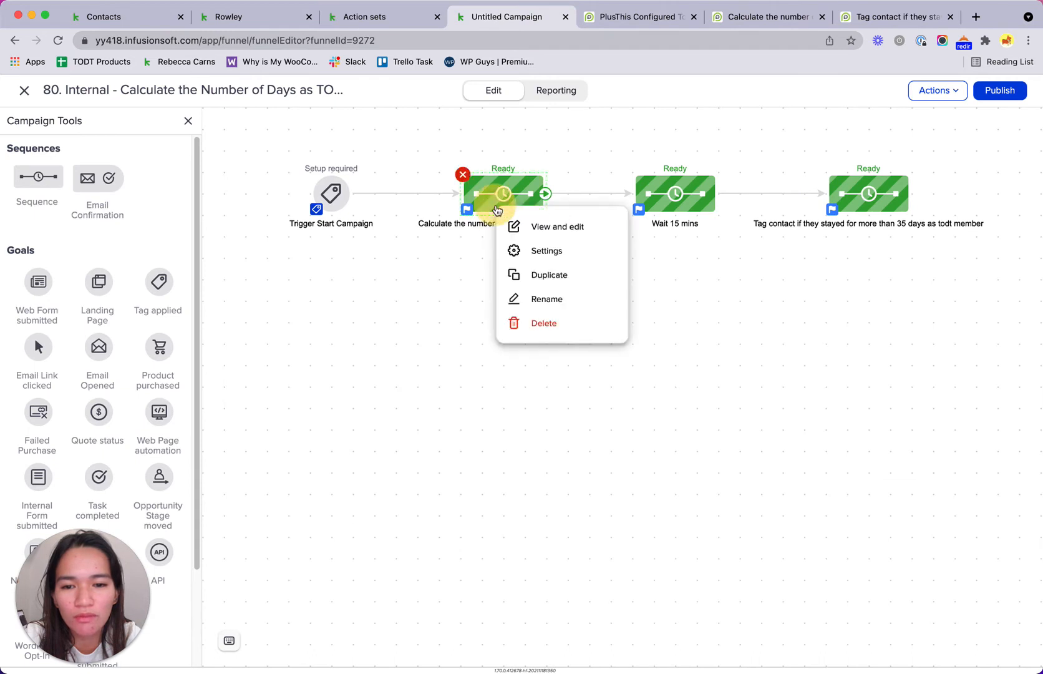
{"action": "left_click", "coordinate": [541, 291]}
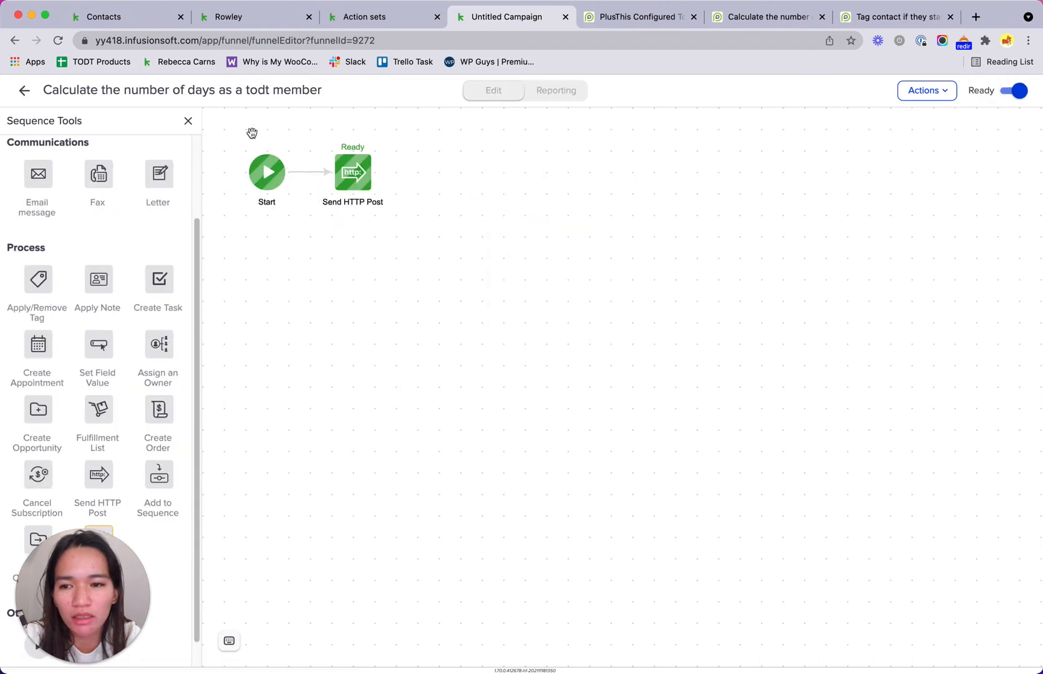
{"action": "left_click", "coordinate": [23, 93]}
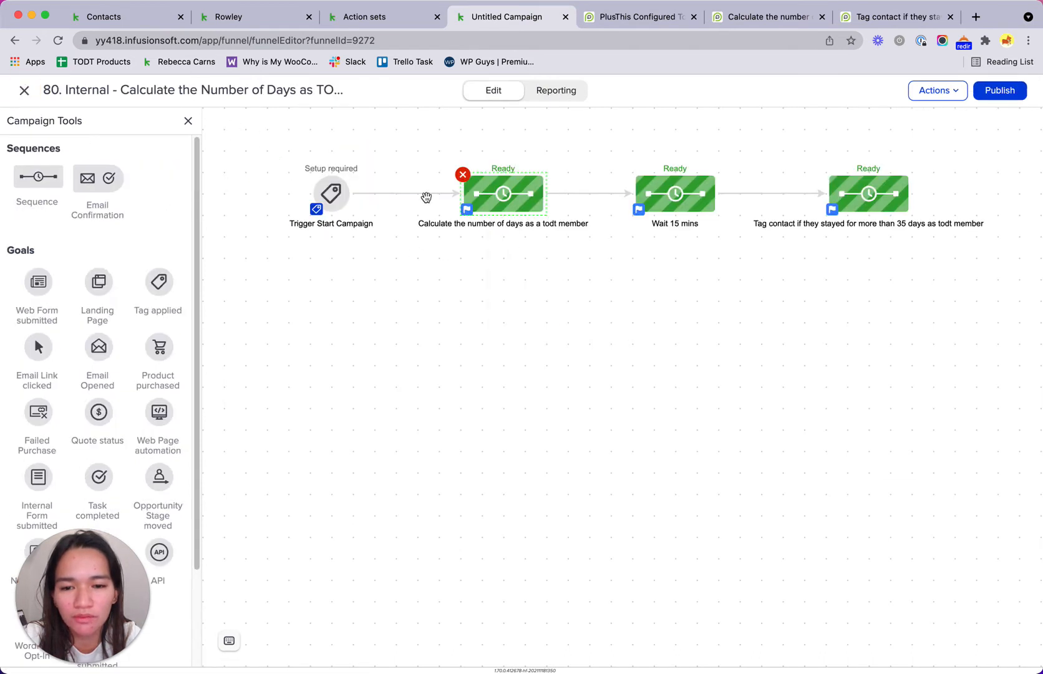
{"action": "left_click", "coordinate": [427, 195]}
{"action": "key", "text": "BackSpace"}
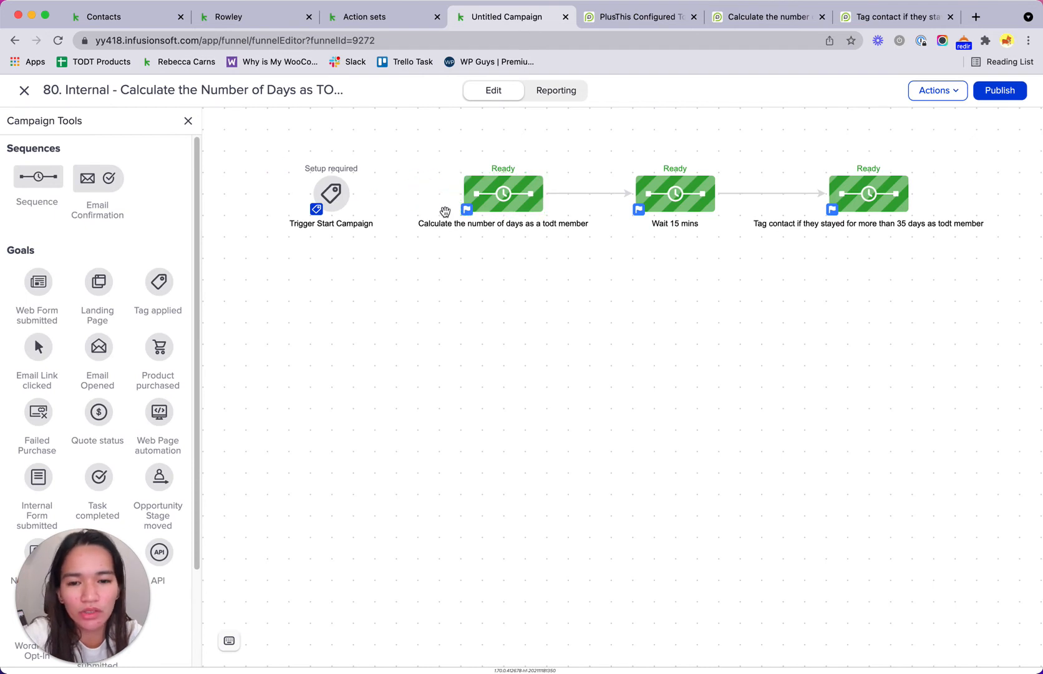
Step: Move the three sequences right and drop a new sequence into the gap after the trigger
{"action": "left_click", "coordinate": [478, 284]}
{"action": "left_click_drag", "start_coordinate": [426, 144], "coordinate": [978, 258]}
{"action": "left_click_drag", "start_coordinate": [518, 198], "coordinate": [677, 204]}
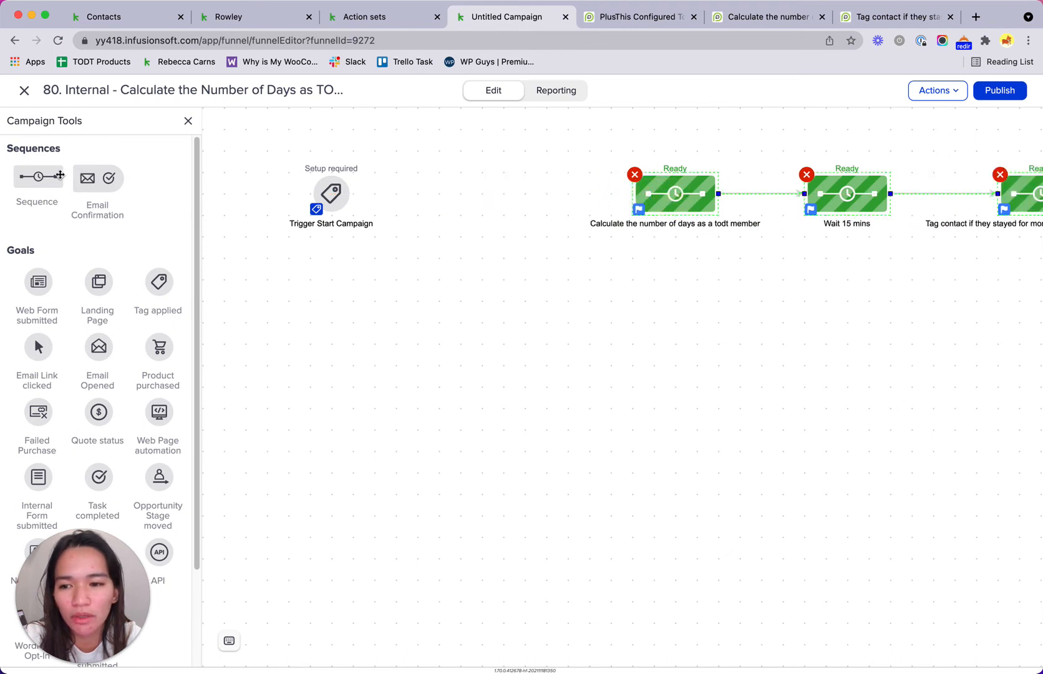
{"action": "left_click_drag", "start_coordinate": [59, 176], "coordinate": [450, 180]}
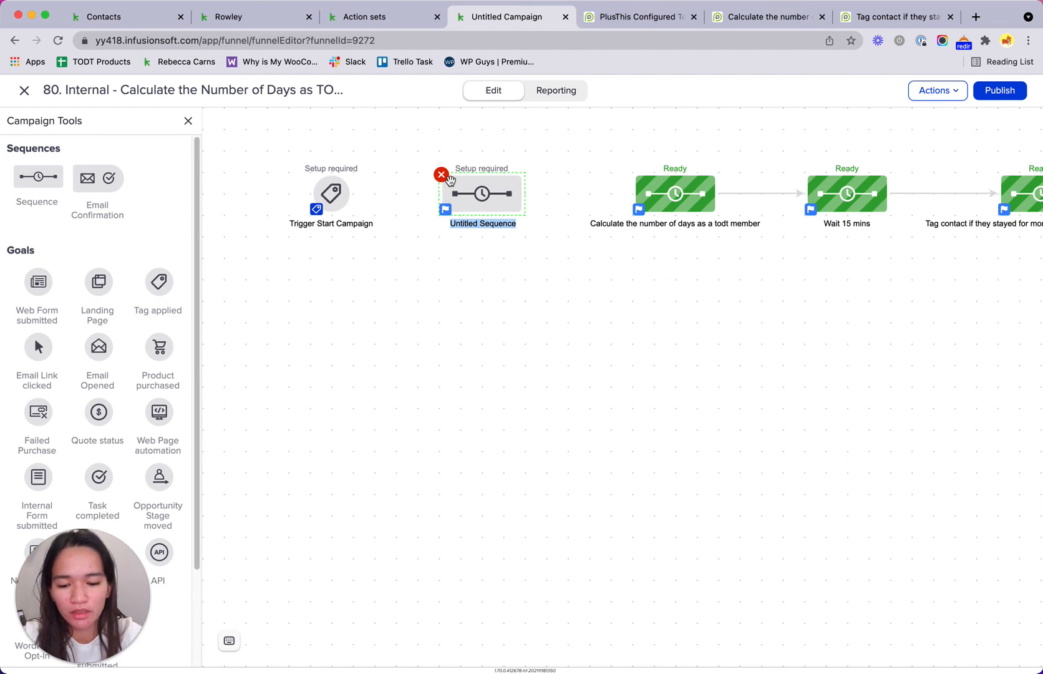
Step: Name the new sequence 'Set temp value to compare' and link it between the trigger and Calculate sequence
{"action": "type", "text": "Set temp"}
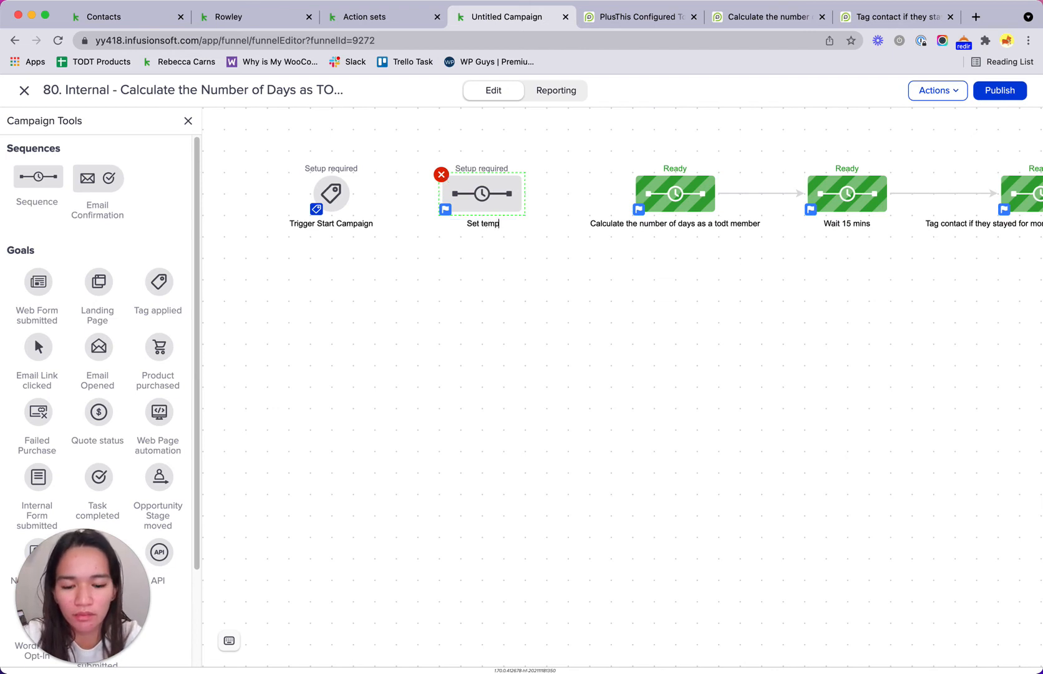
{"action": "type", "text": " va"}
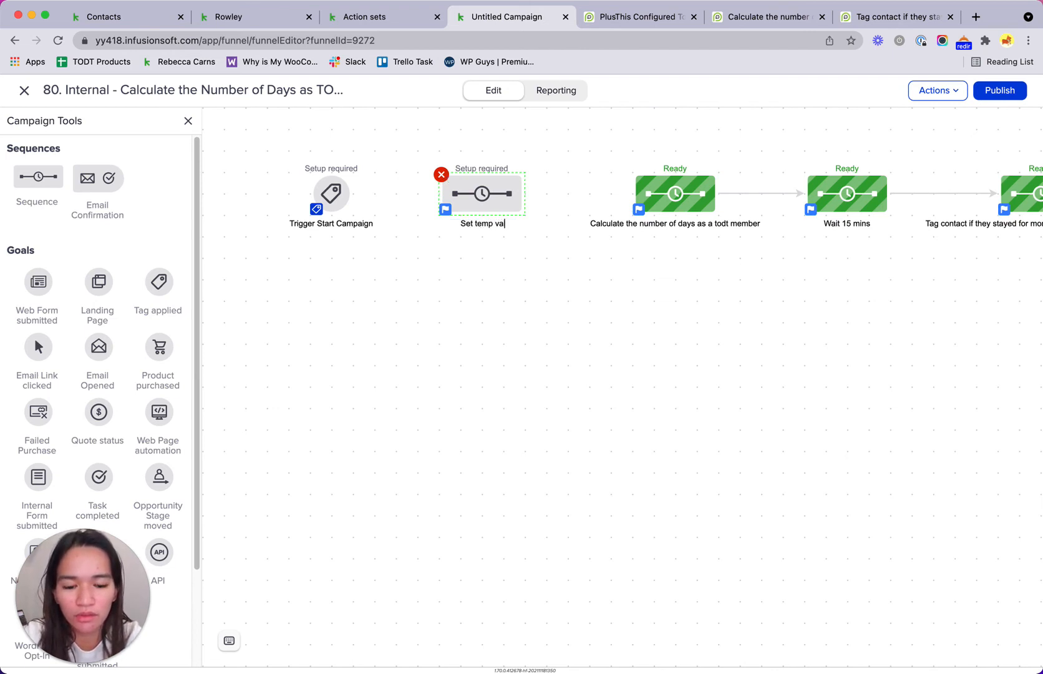
{"action": "type", "text": "lue to compate"}
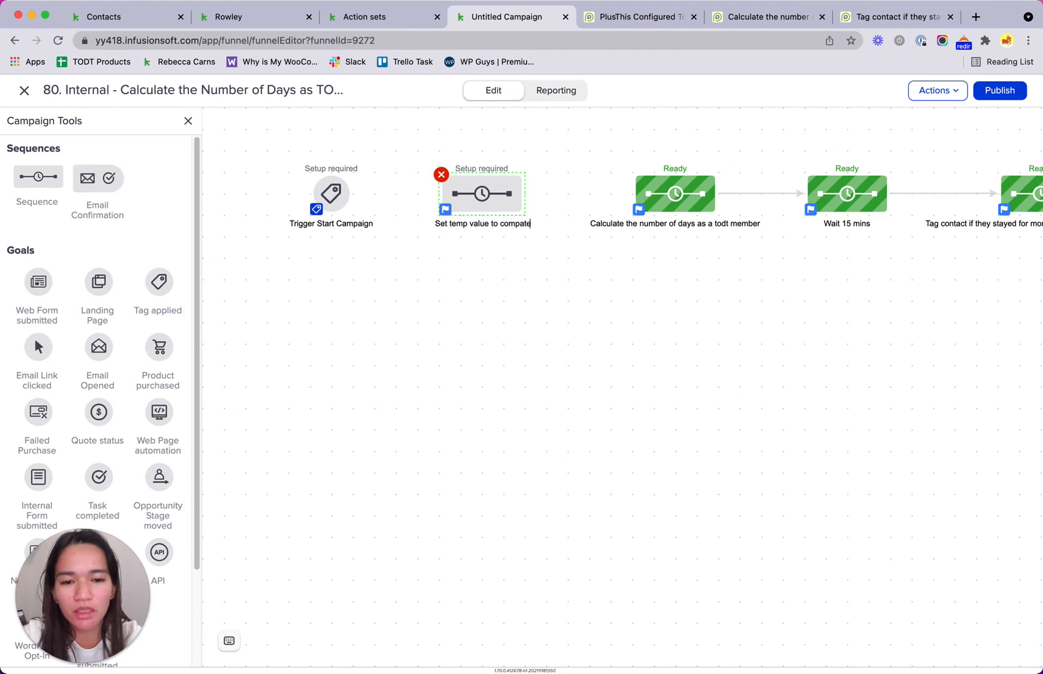
{"action": "double_click", "coordinate": [527, 224]}
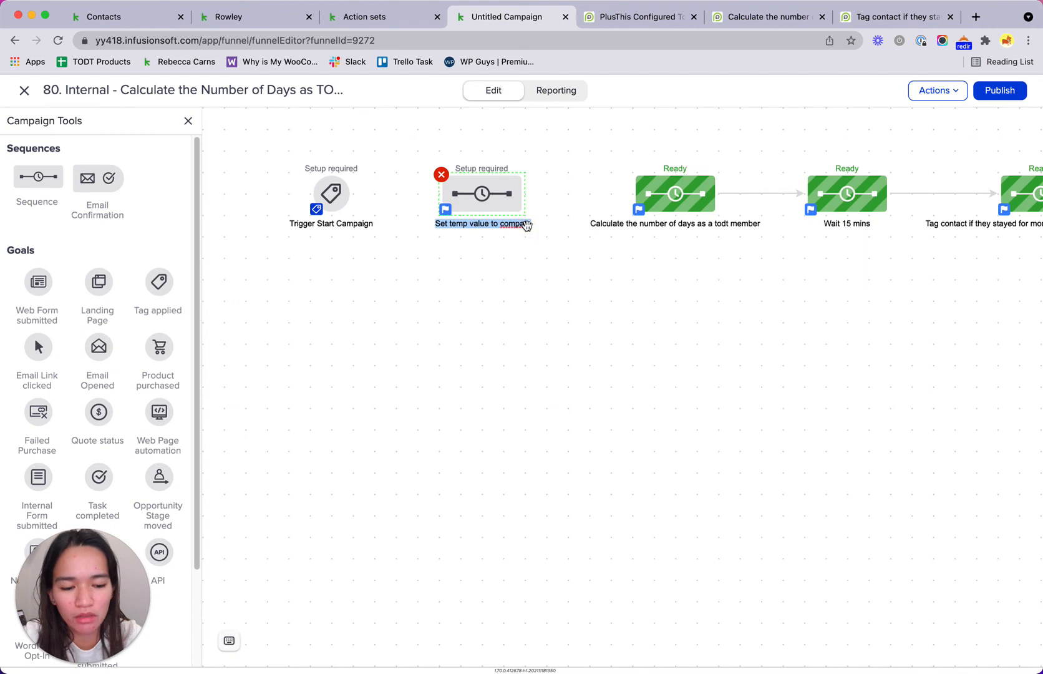
{"action": "left_click", "coordinate": [527, 224]}
{"action": "key", "text": "BackSpace"}
{"action": "key", "text": "BackSpace"}
{"action": "type", "text": "re"}
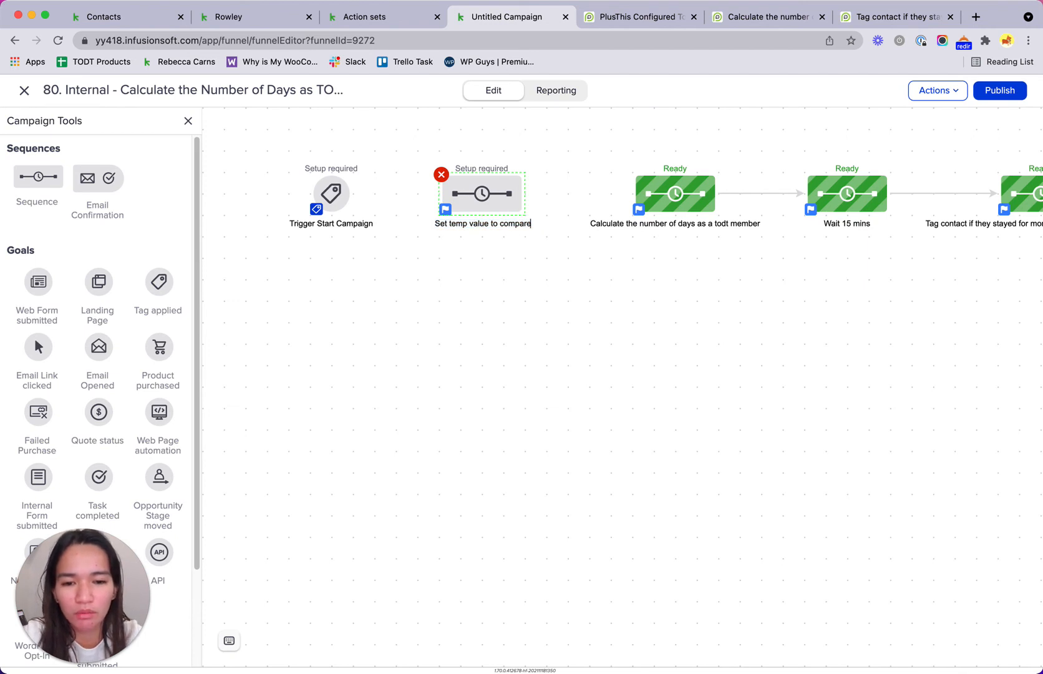
{"action": "left_click", "coordinate": [527, 345]}
{"action": "left_click_drag", "start_coordinate": [528, 194], "coordinate": [653, 200]}
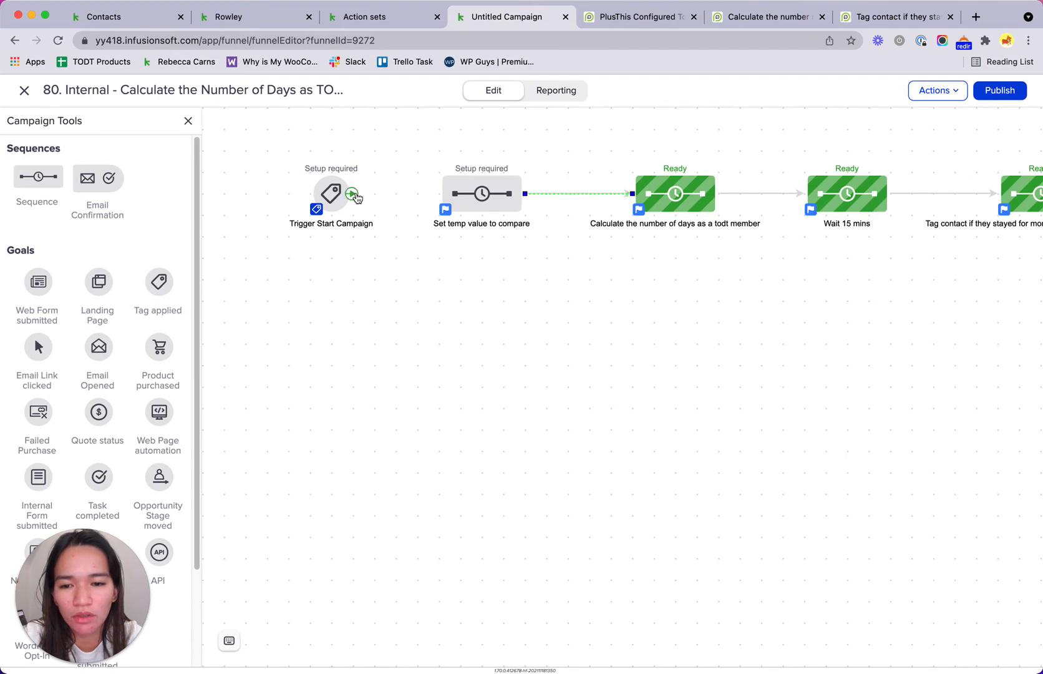
{"action": "left_click_drag", "start_coordinate": [353, 194], "coordinate": [477, 193]}
Step: Add a Set Field Value step after Start in the Set temp value to compare sequence
{"action": "double_click", "coordinate": [477, 193]}
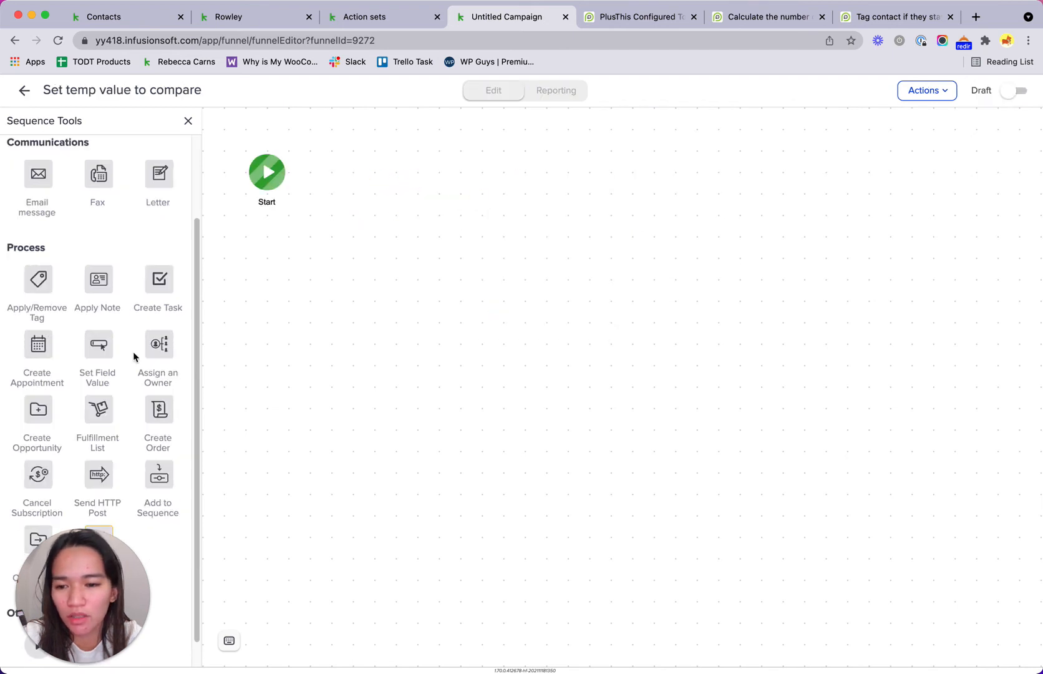
{"action": "scroll", "coordinate": [115, 292], "scroll_direction": "down", "scroll_amount": 1}
{"action": "scroll", "coordinate": [115, 292], "scroll_direction": "down", "scroll_amount": 1}
{"action": "left_click_drag", "start_coordinate": [91, 317], "coordinate": [362, 168]}
{"action": "left_click", "coordinate": [372, 180]}
{"action": "double_click", "coordinate": [372, 181]}
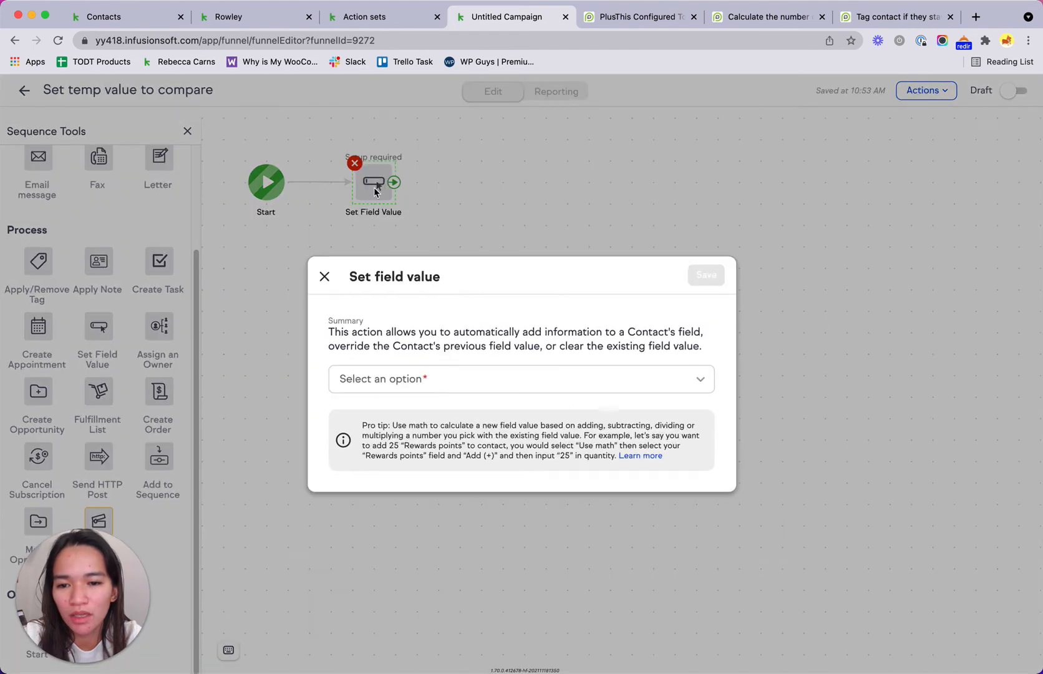
Step: Set the empty Temp Field - To check to 35, save, and mark the sequence Ready
{"action": "left_click", "coordinate": [408, 390]}
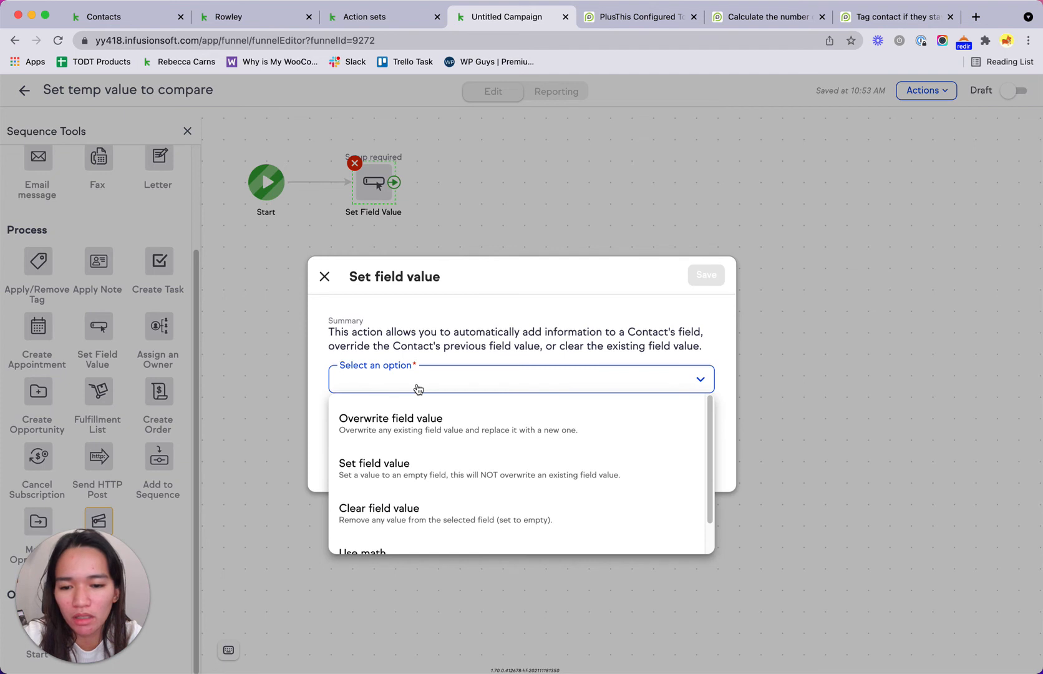
{"action": "left_click", "coordinate": [455, 466]}
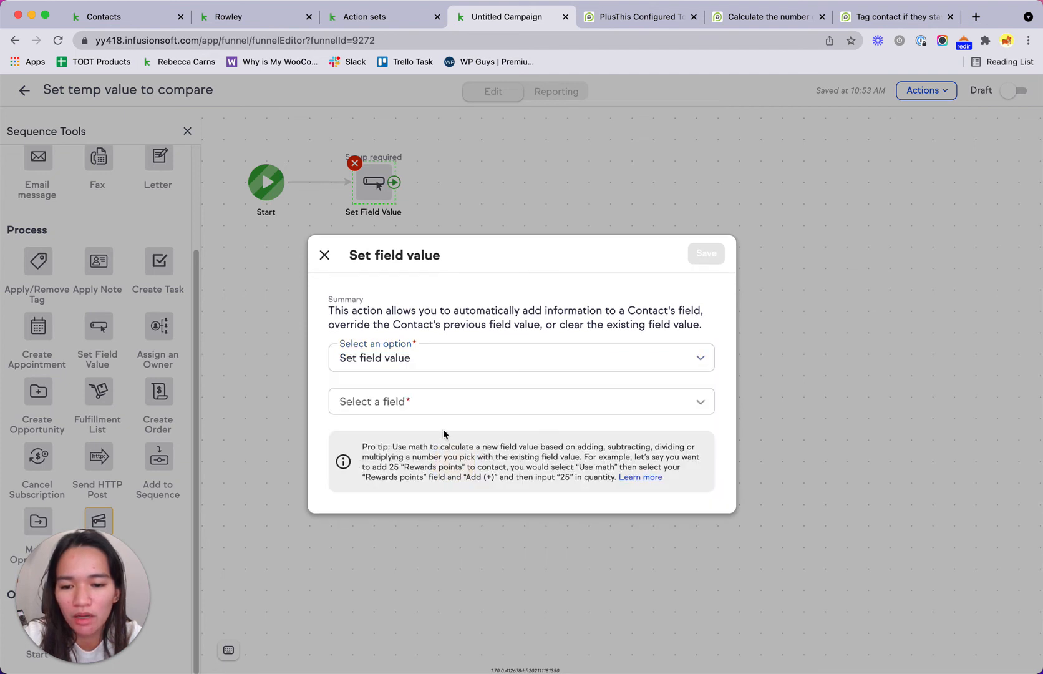
{"action": "left_click", "coordinate": [432, 408]}
{"action": "type", "text": "te"}
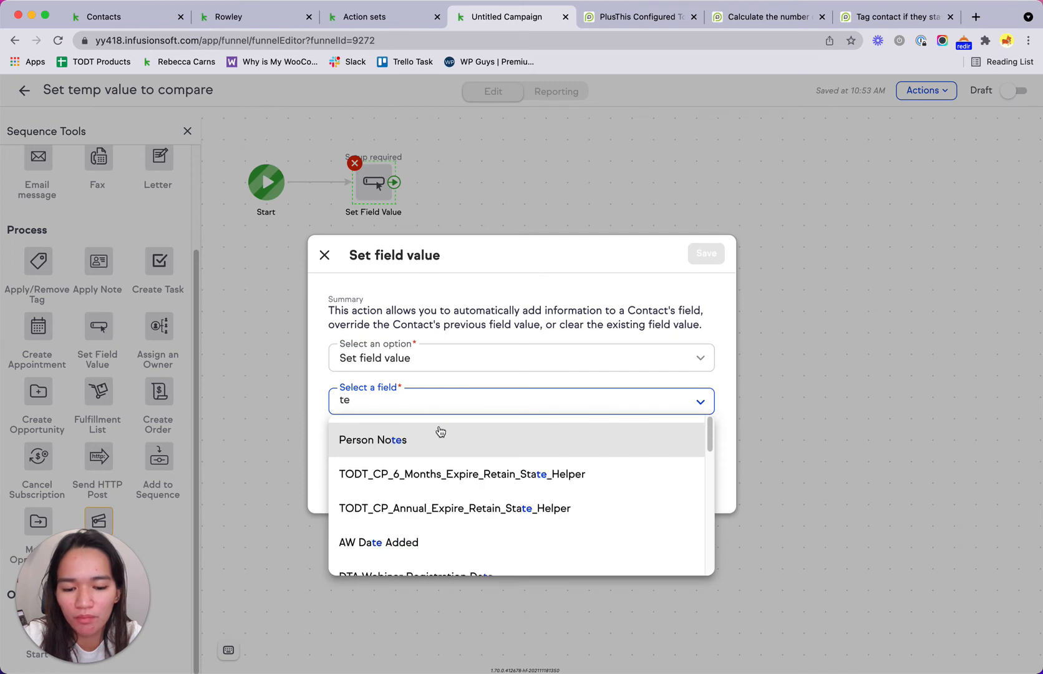
{"action": "type", "text": "m"}
{"action": "left_click", "coordinate": [447, 447]}
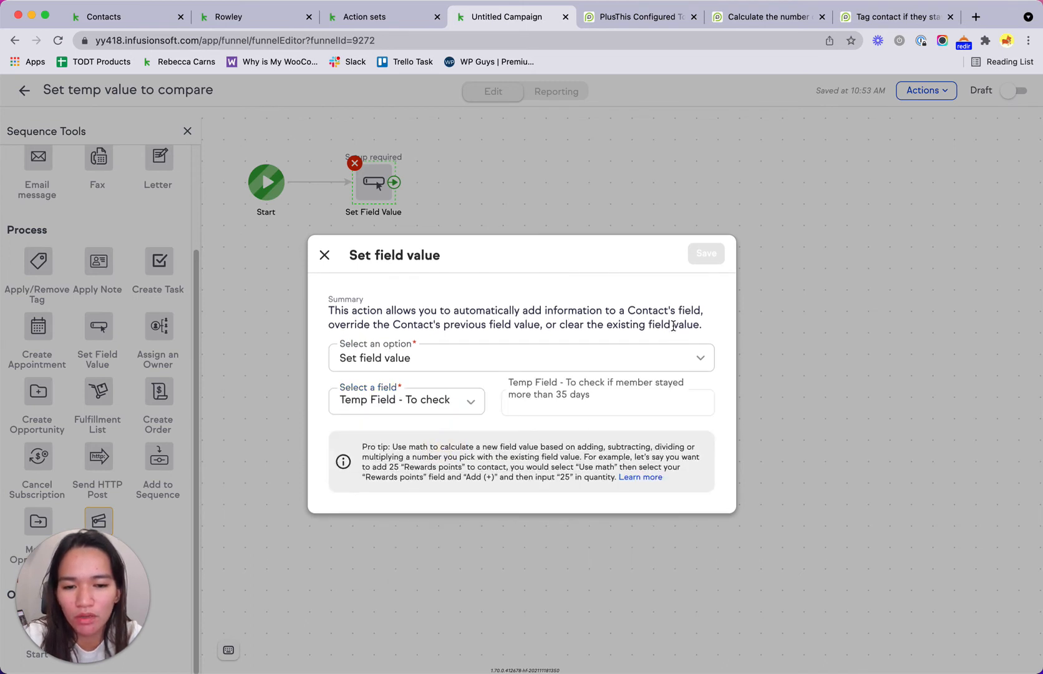
{"action": "left_click", "coordinate": [591, 406]}
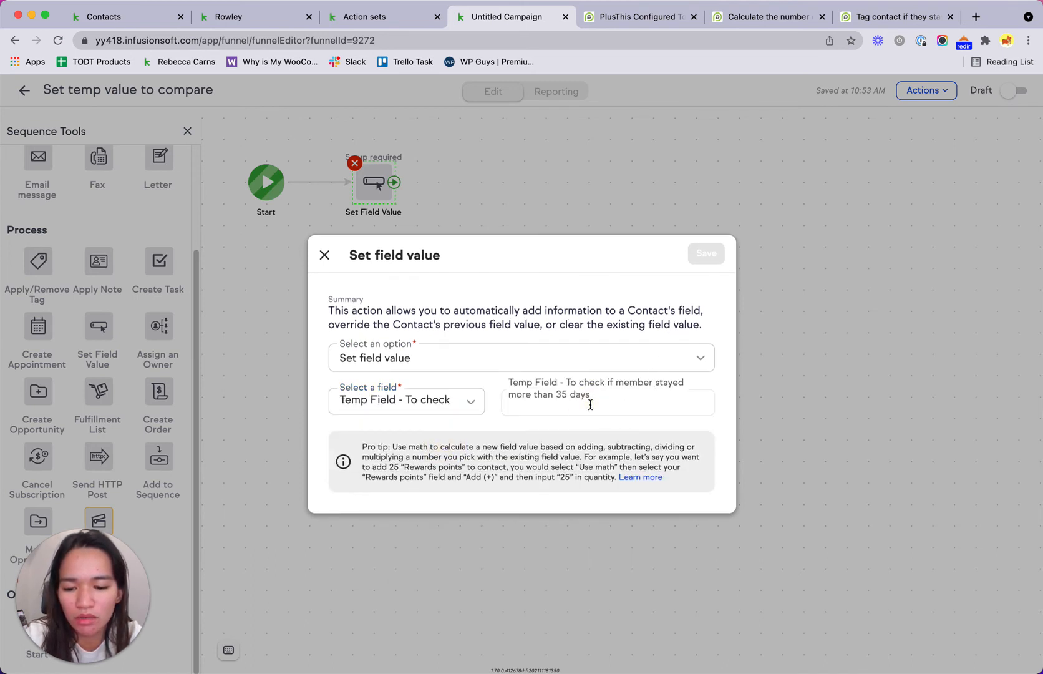
{"action": "type", "text": "35"}
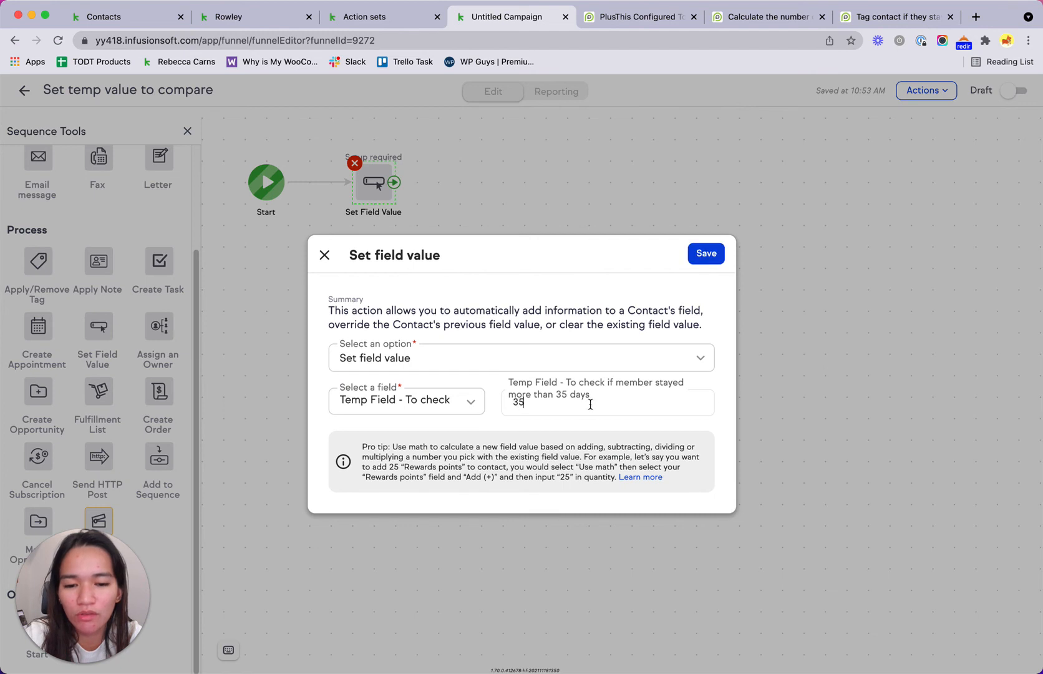
{"action": "left_click", "coordinate": [706, 253]}
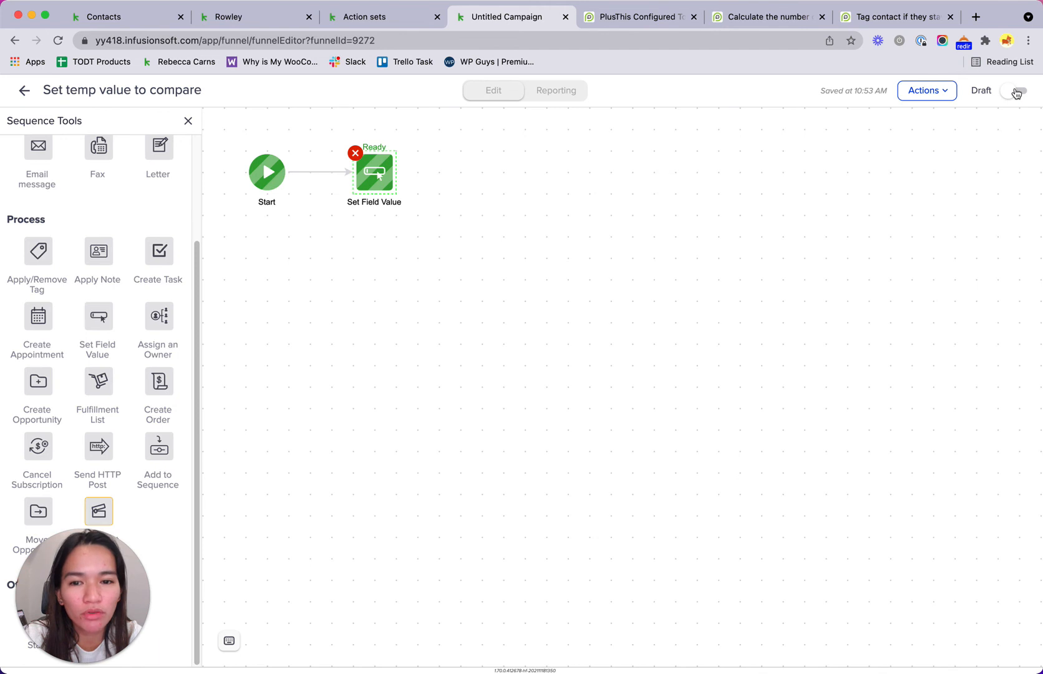
{"action": "left_click", "coordinate": [1017, 93]}
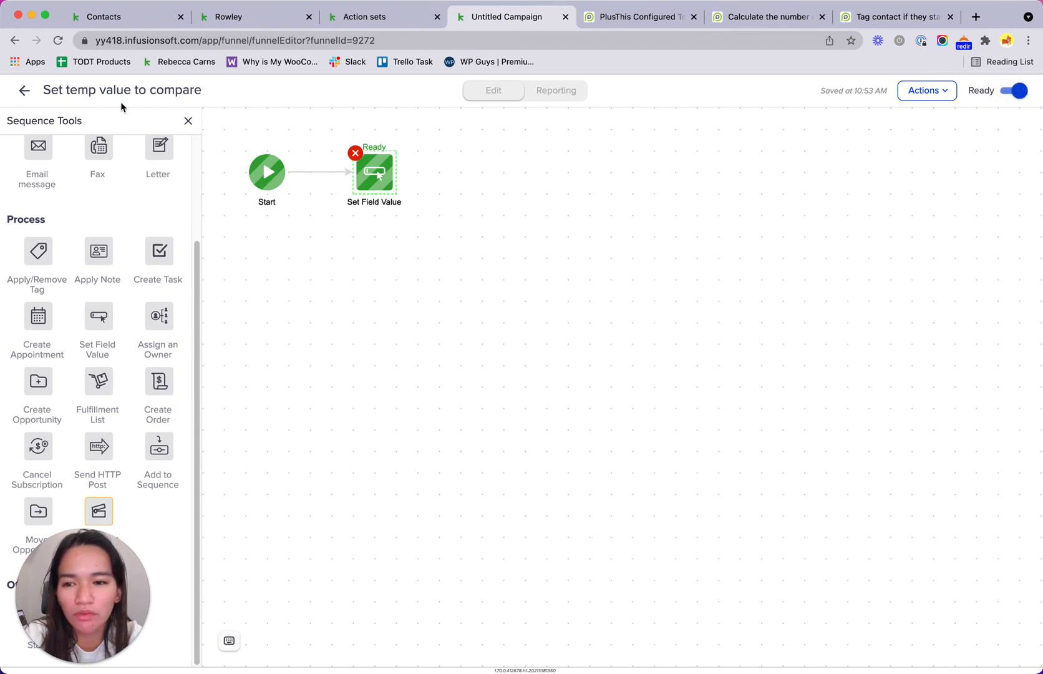
{"action": "left_click", "coordinate": [23, 93]}
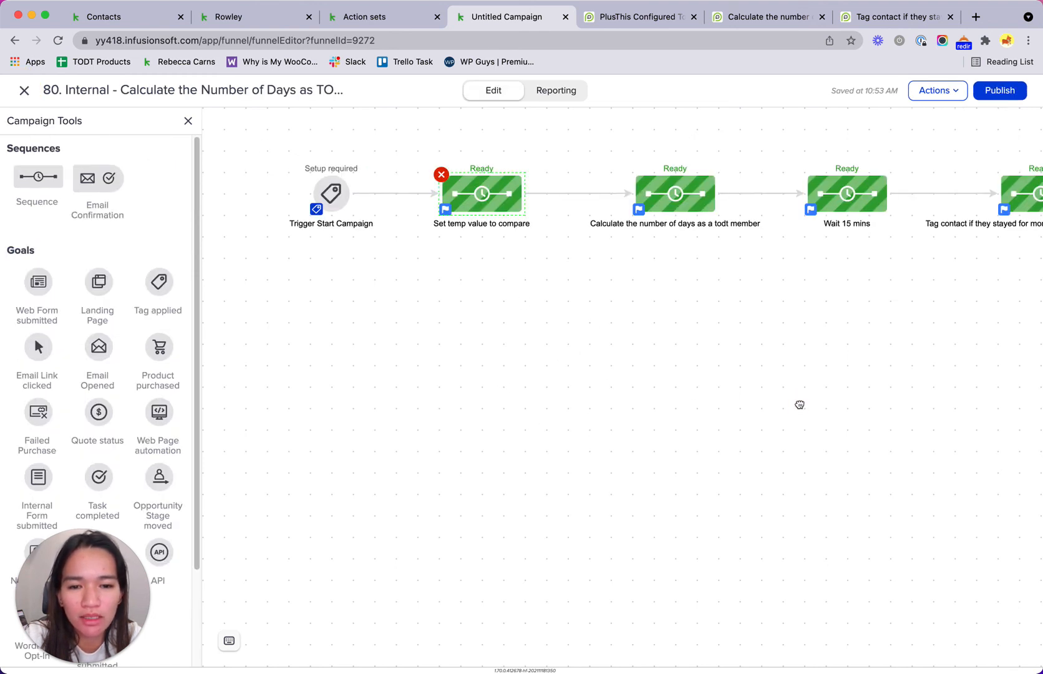
Step: Add a Tag applied goal after the 35-day tagging sequence and connect the sequence to it
{"action": "left_click_drag", "start_coordinate": [799, 404], "coordinate": [763, 417]}
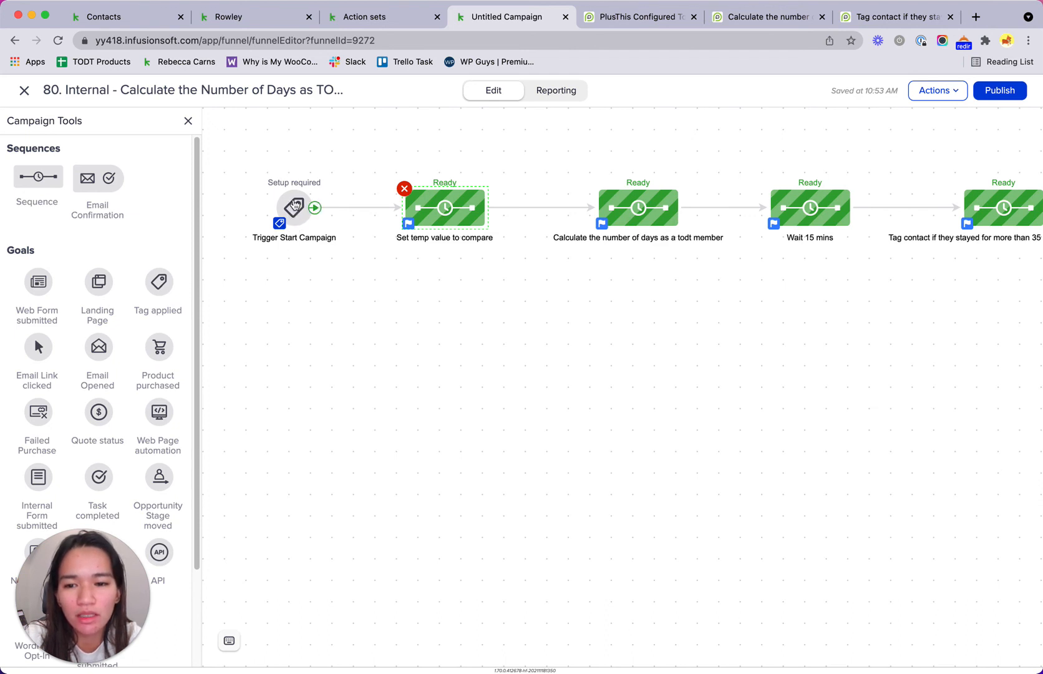
{"action": "left_click_drag", "start_coordinate": [992, 357], "coordinate": [614, 374]}
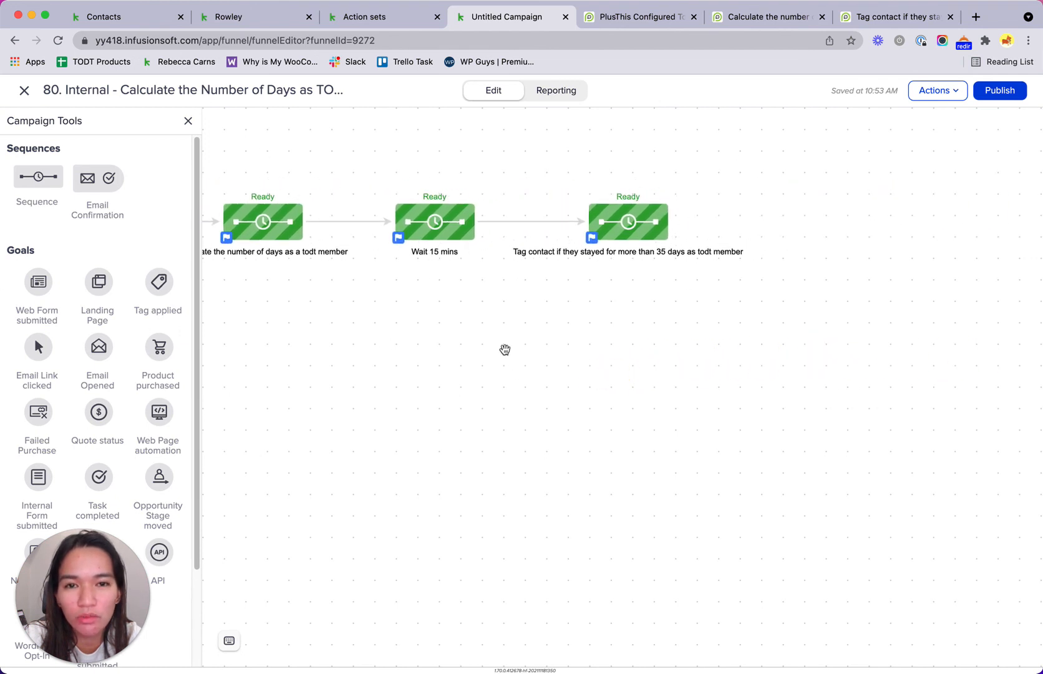
{"action": "left_click_drag", "start_coordinate": [235, 303], "coordinate": [408, 334]}
{"action": "left_click_drag", "start_coordinate": [565, 329], "coordinate": [462, 335]}
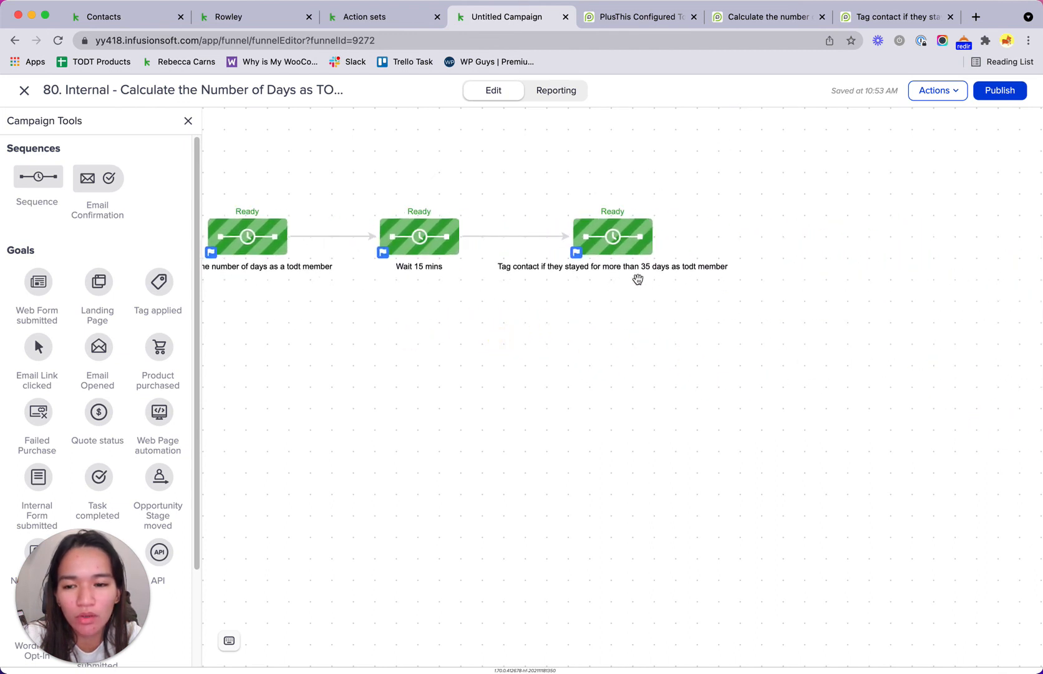
{"action": "left_click_drag", "start_coordinate": [172, 286], "coordinate": [826, 227]}
{"action": "left_click_drag", "start_coordinate": [661, 235], "coordinate": [829, 241]}
{"action": "left_click", "coordinate": [830, 243]}
Step: Check the PlusThis compare settings in the other tab for the tag's name
{"action": "left_click", "coordinate": [831, 244]}
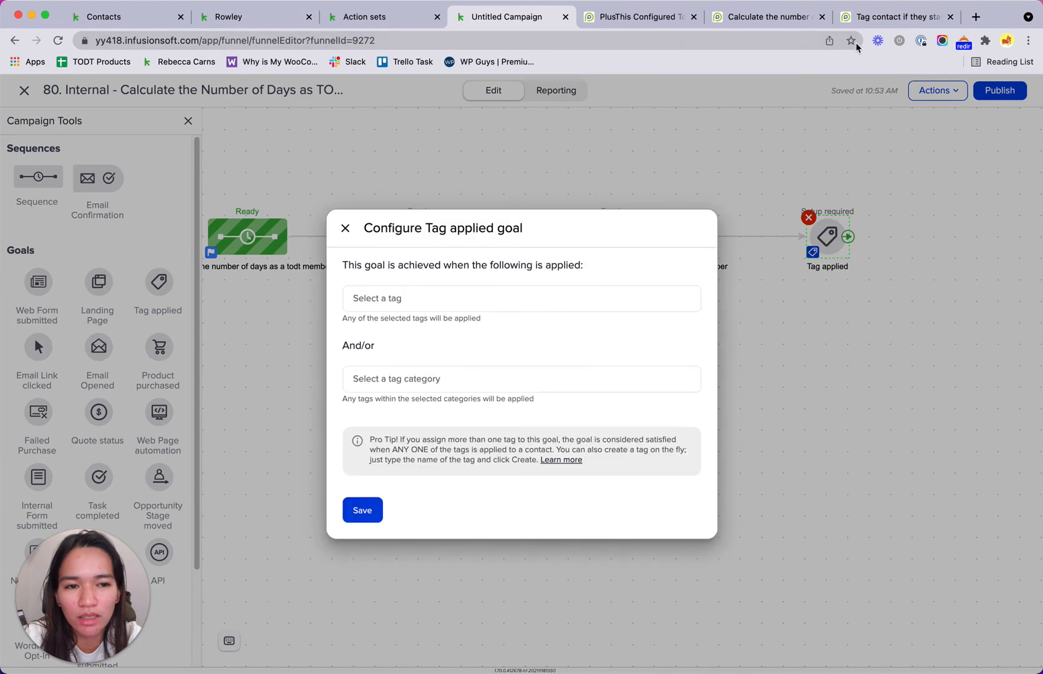
{"action": "left_click", "coordinate": [873, 25]}
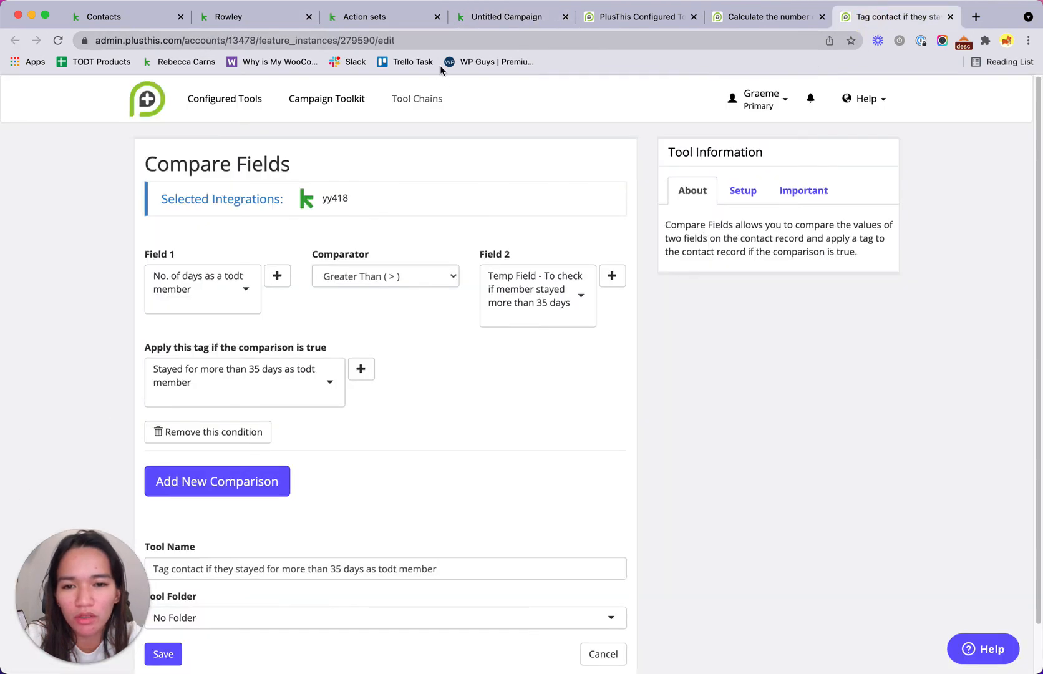
{"action": "left_click", "coordinate": [480, 17]}
Step: Set the goal's tag to 'Stayed for more than 35 days as todt member' and save
{"action": "left_click", "coordinate": [401, 302]}
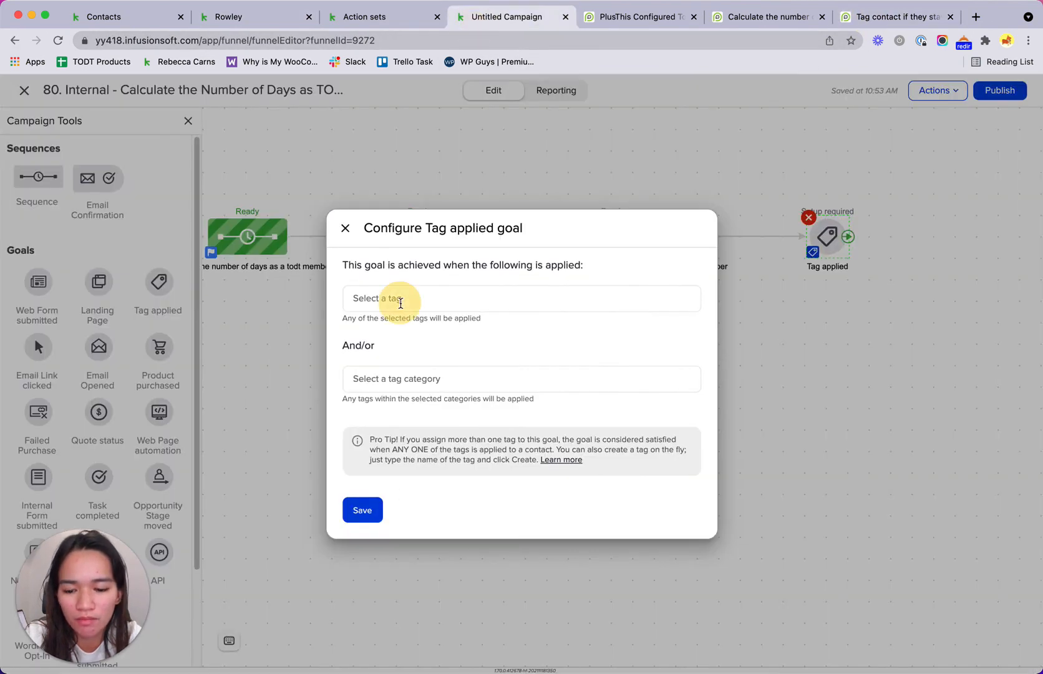
{"action": "type", "text": "stayed"}
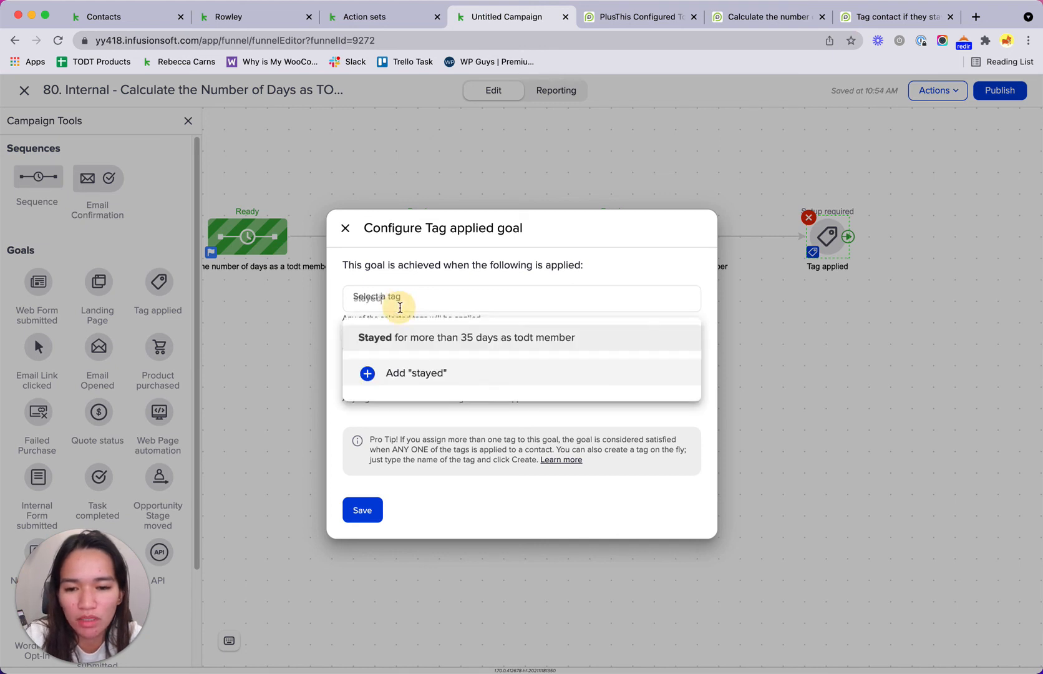
{"action": "type", "text": "s"}
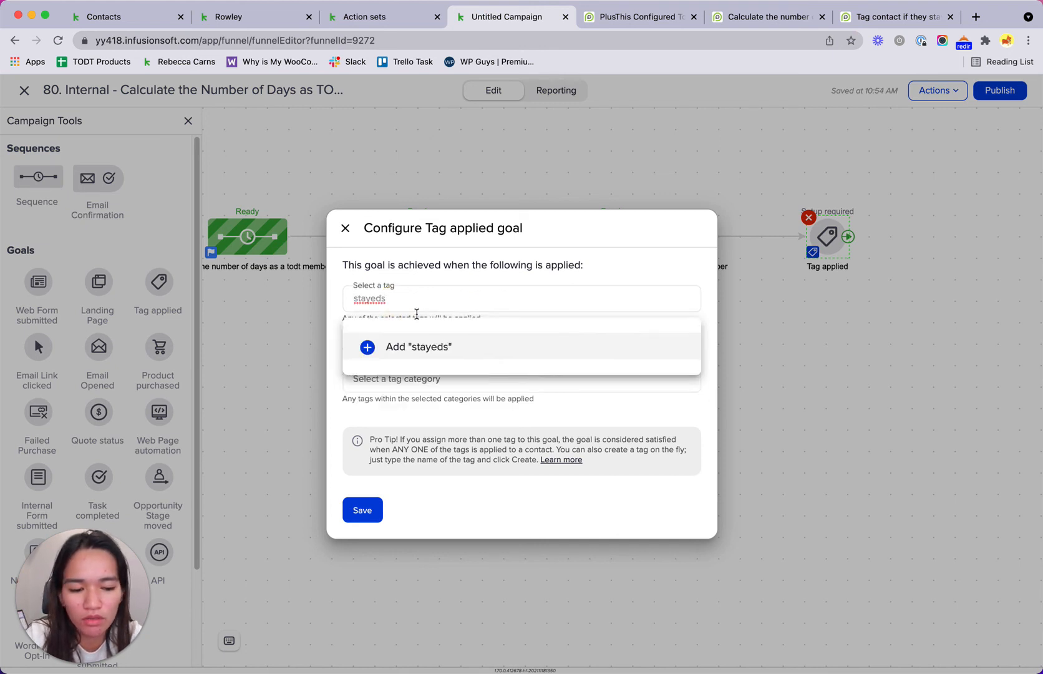
{"action": "key", "text": "BackSpace"}
{"action": "left_click", "coordinate": [439, 336]}
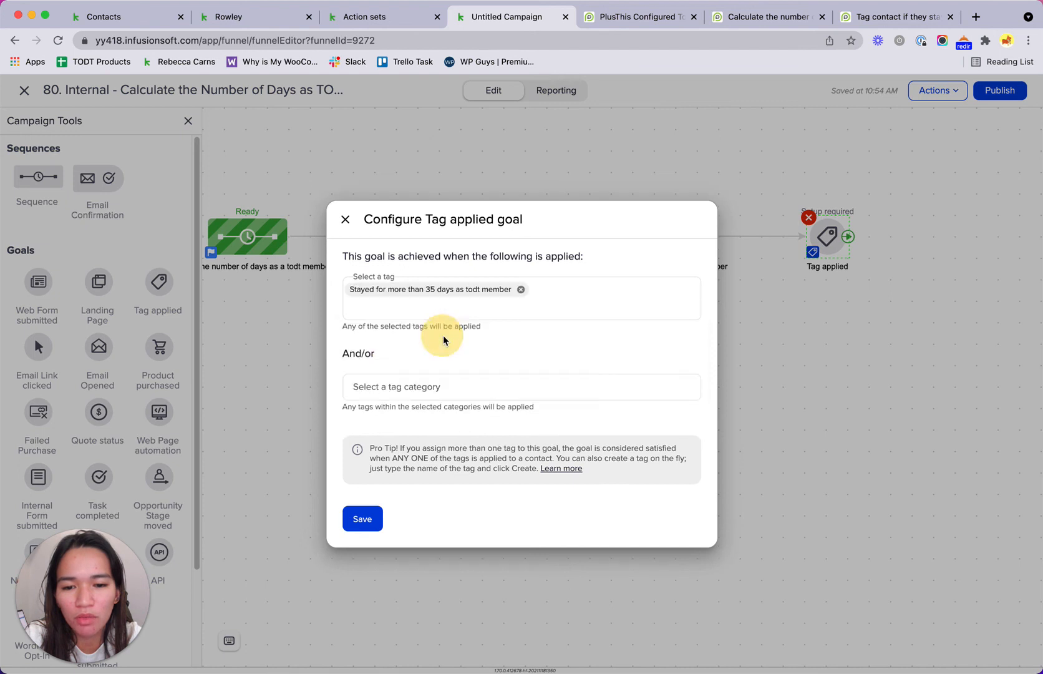
{"action": "left_click", "coordinate": [364, 518]}
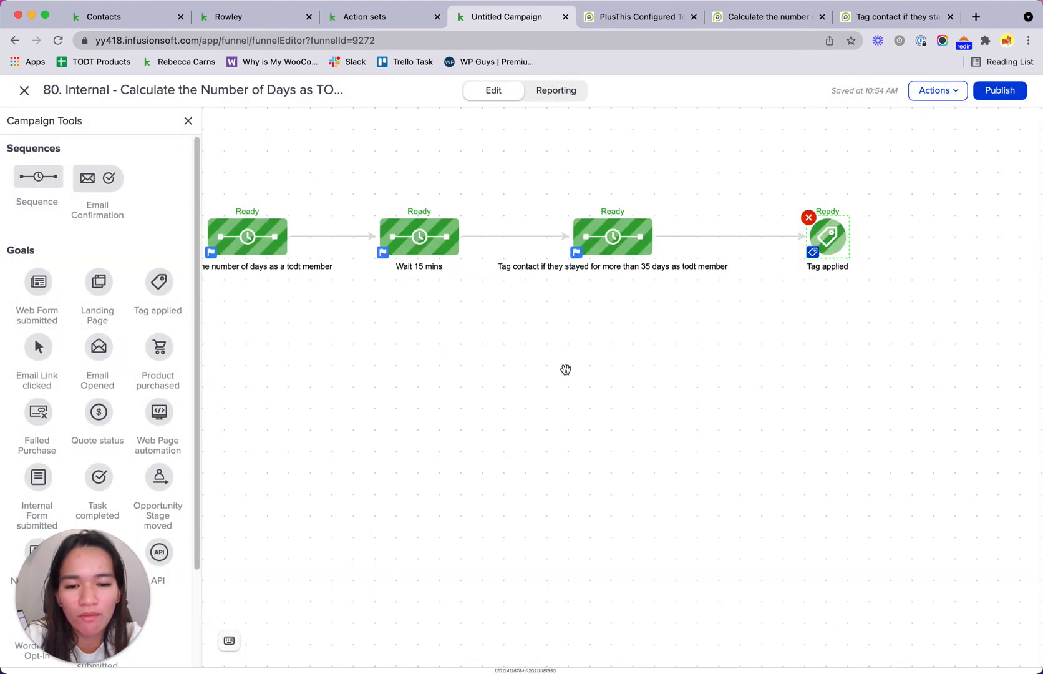
Step: Set the last sequence to 'Runs until completed' when the goal is achieved
{"action": "left_click_drag", "start_coordinate": [566, 368], "coordinate": [636, 360]}
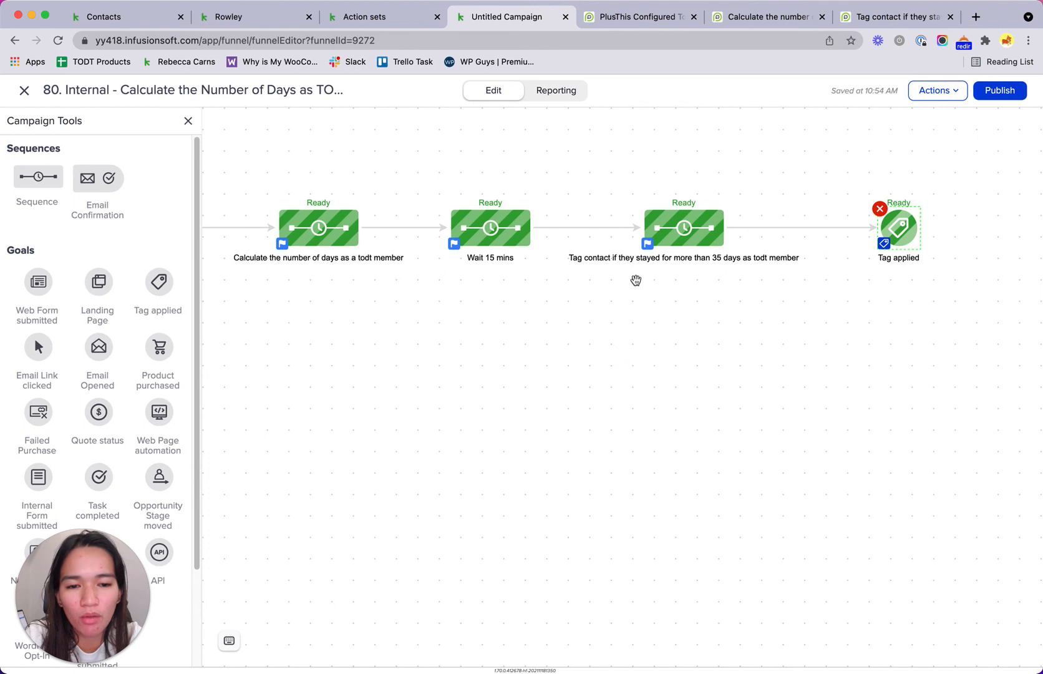
{"action": "left_click", "coordinate": [648, 244]}
{"action": "left_click", "coordinate": [534, 388]}
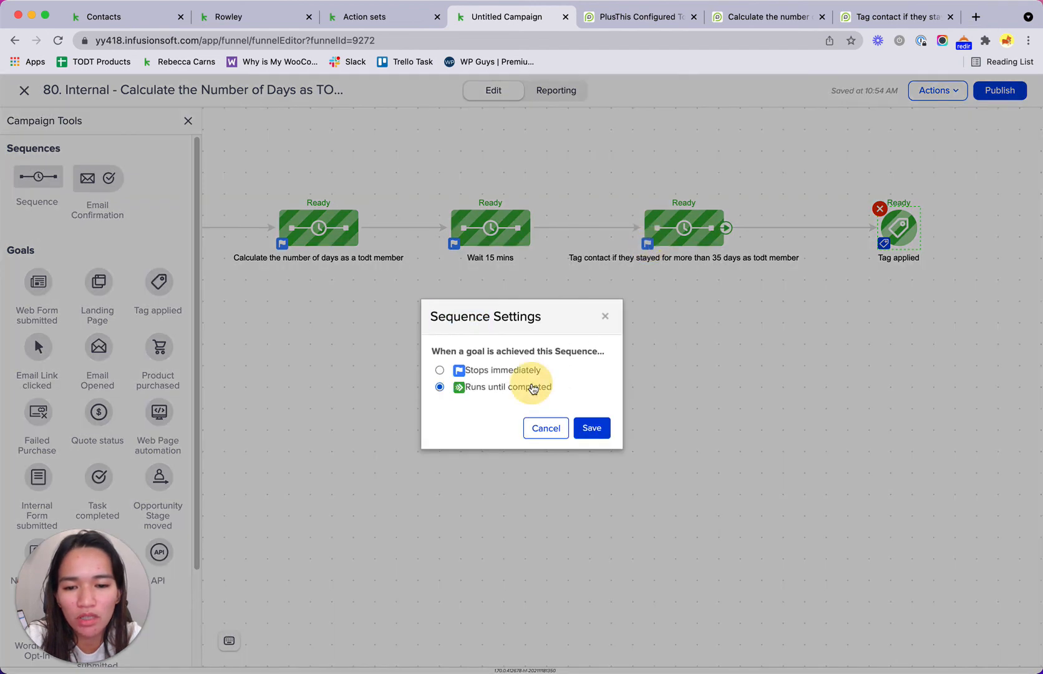
{"action": "left_click", "coordinate": [592, 428]}
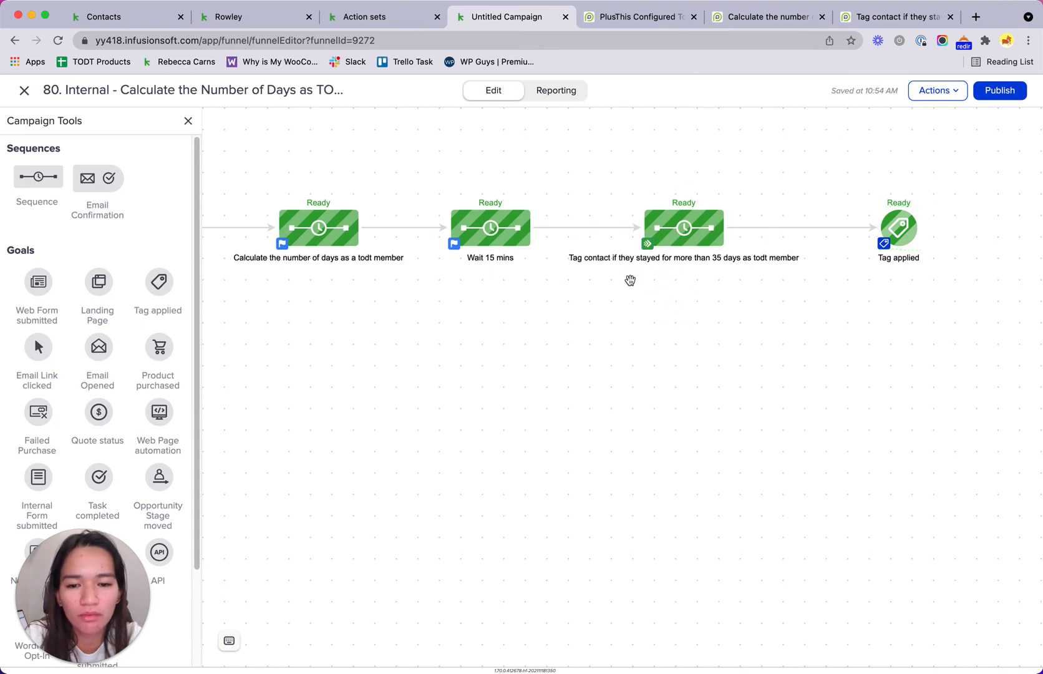
Step: Pan across the campaign to review the full flow back to the trigger
{"action": "left_click_drag", "start_coordinate": [629, 279], "coordinate": [623, 319]}
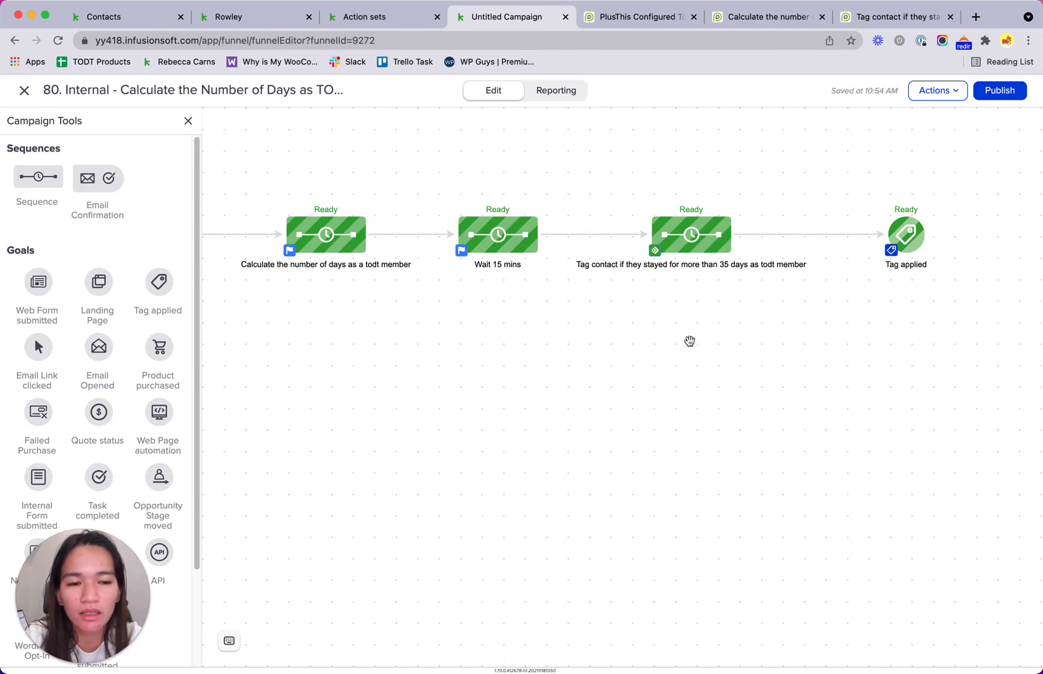
{"action": "left_click_drag", "start_coordinate": [689, 341], "coordinate": [840, 328]}
{"action": "left_click_drag", "start_coordinate": [838, 372], "coordinate": [734, 406]}
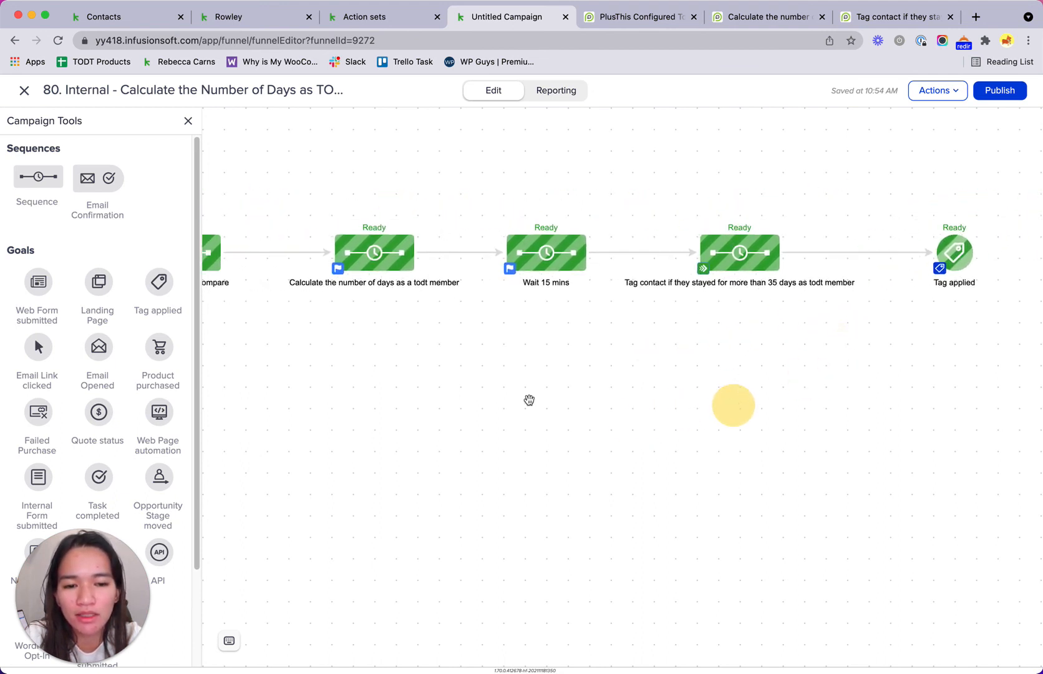
{"action": "left_click_drag", "start_coordinate": [379, 394], "coordinate": [587, 401]}
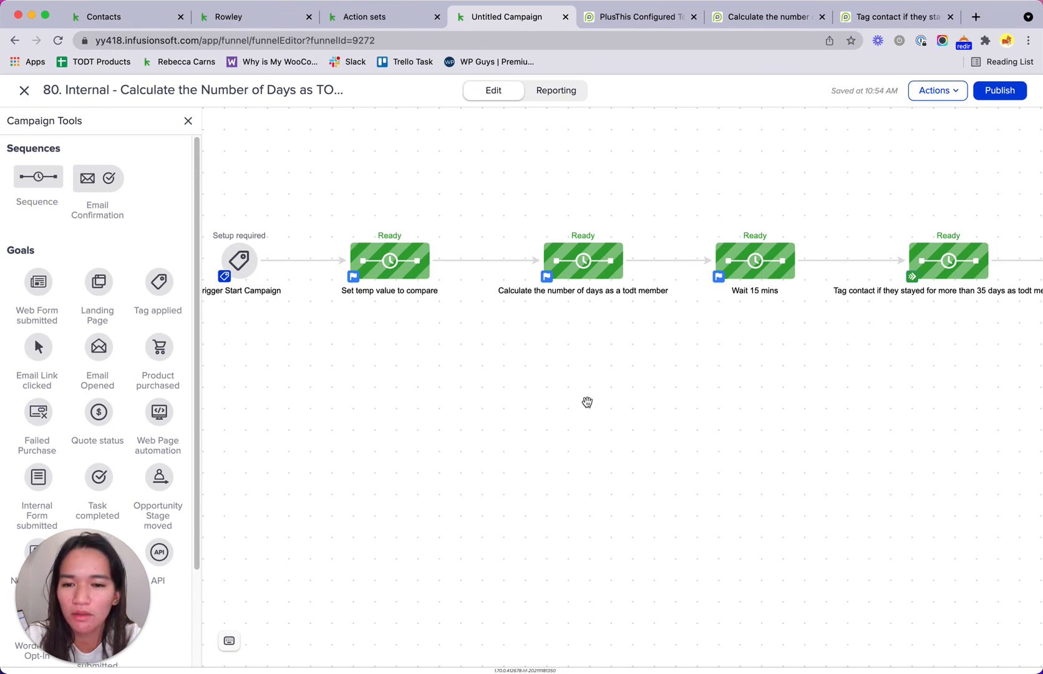
{"action": "left_click_drag", "start_coordinate": [577, 382], "coordinate": [599, 398]}
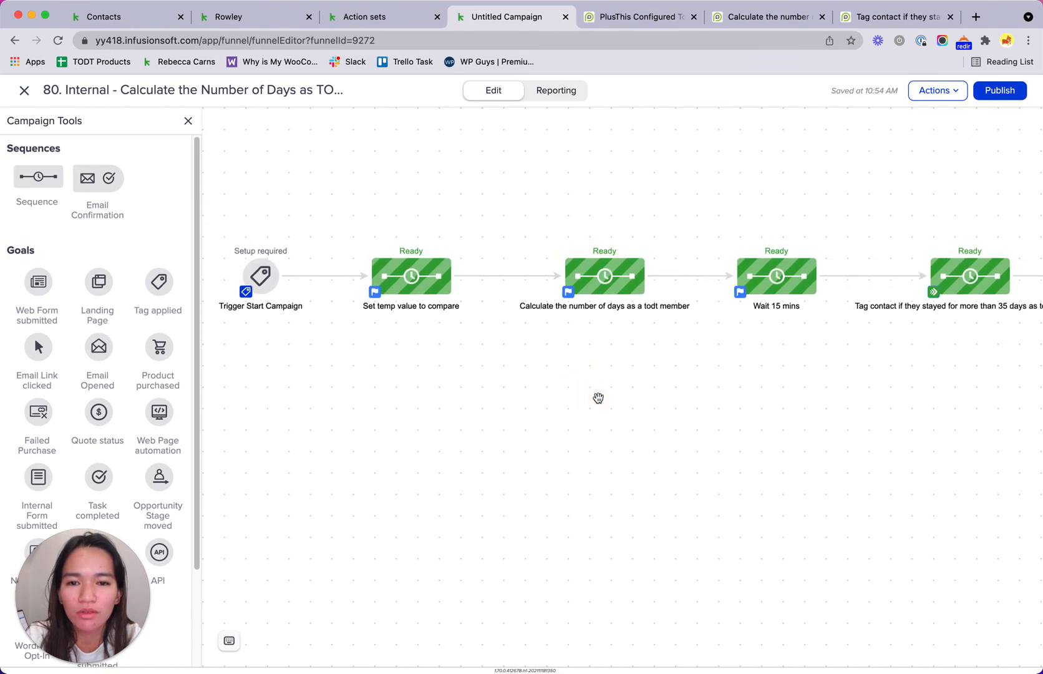